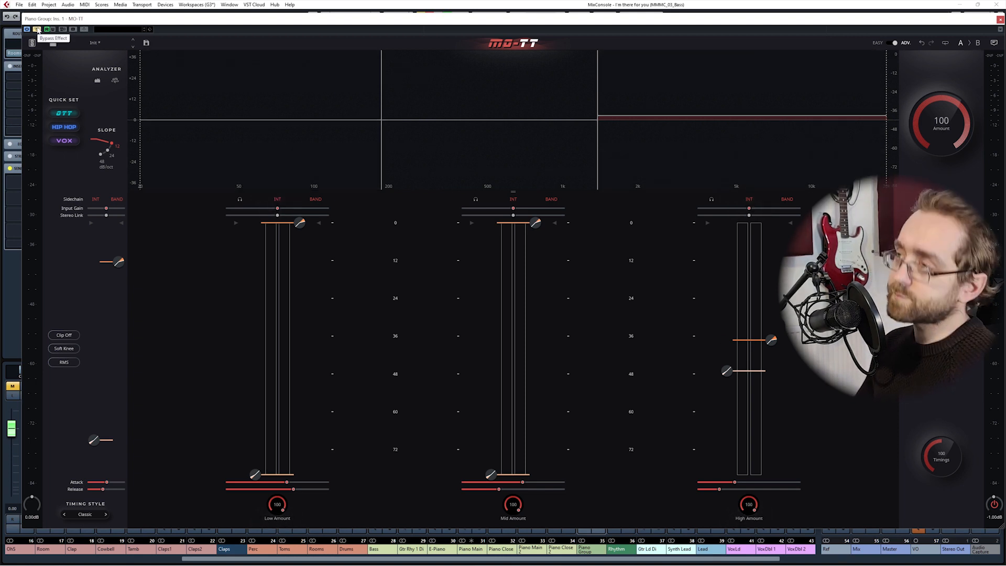
Compare the Piano Group's sound with the MO-TT compressor bypassed and active during playback, leaving the effect active
{"action": "left_click", "coordinate": [37, 30]}
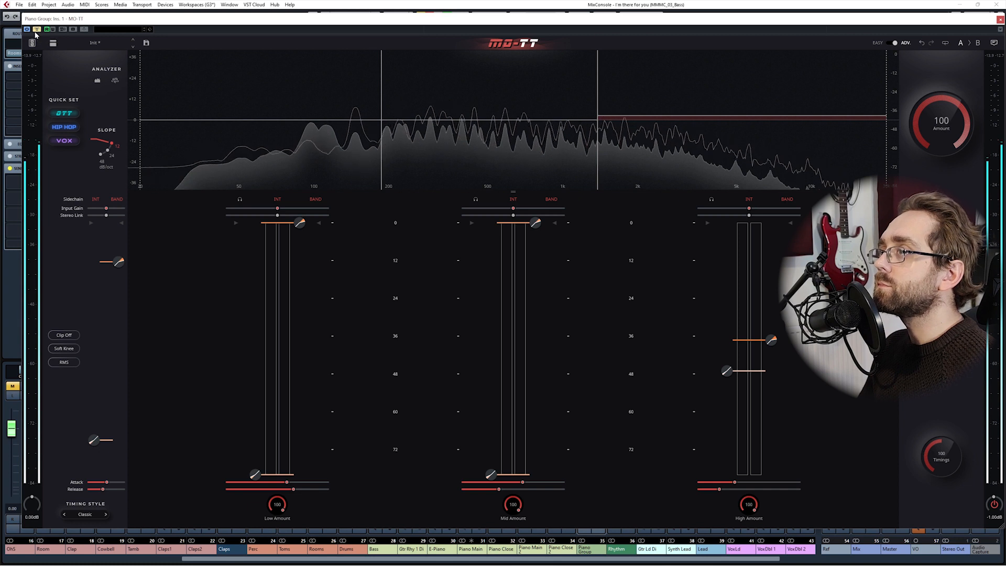
{"action": "left_click", "coordinate": [37, 30]}
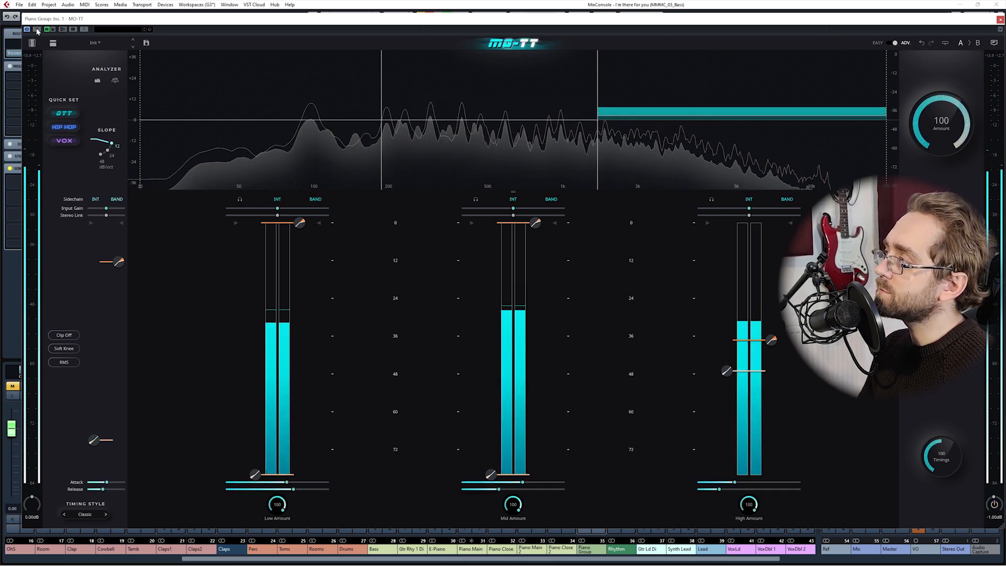
{"action": "mouse_move", "coordinate": [689, 123]}
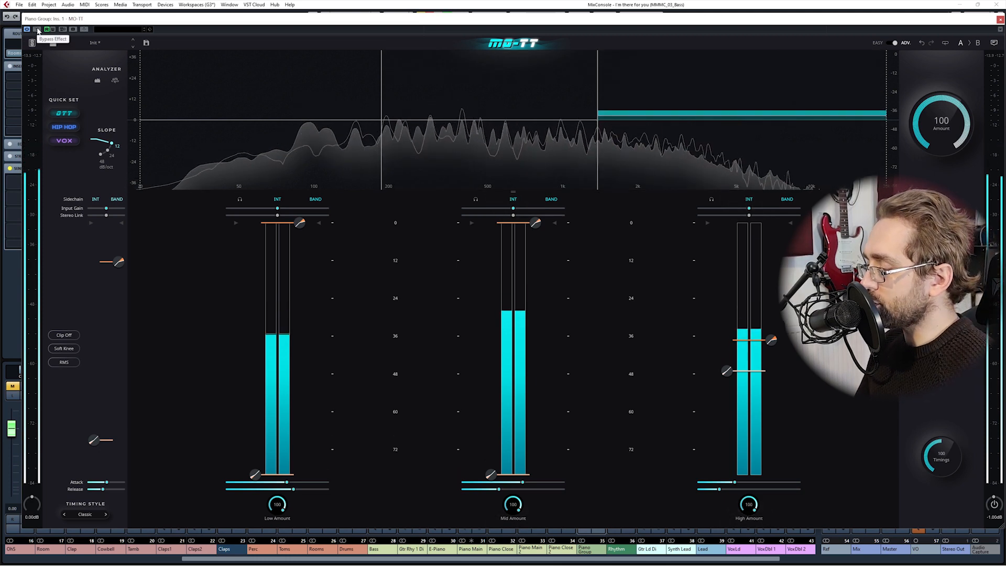
{"action": "key", "text": "shift+0"}
{"action": "type", "text": "11"}
{"action": "key", "text": "Return"}
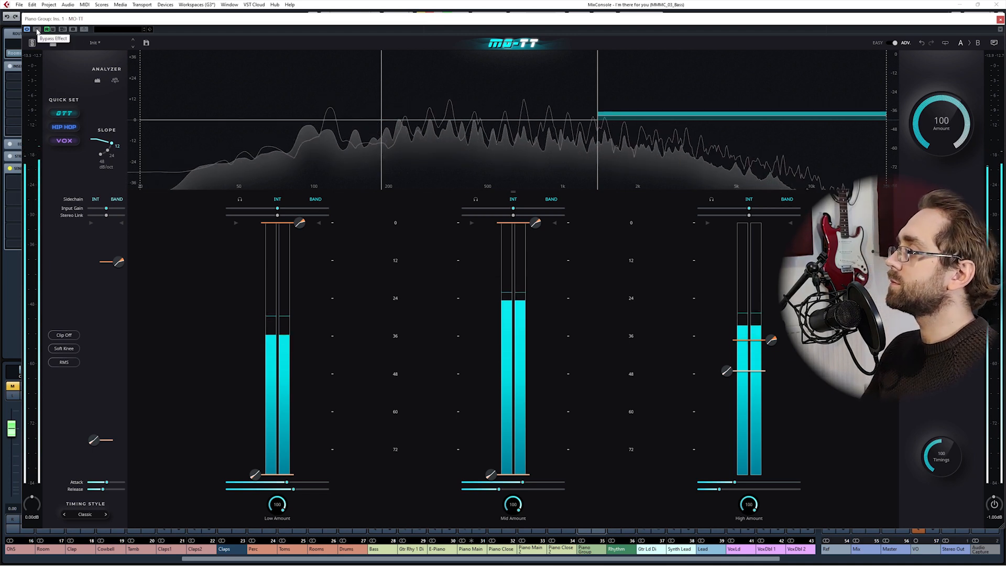
{"action": "left_click", "coordinate": [36, 30]}
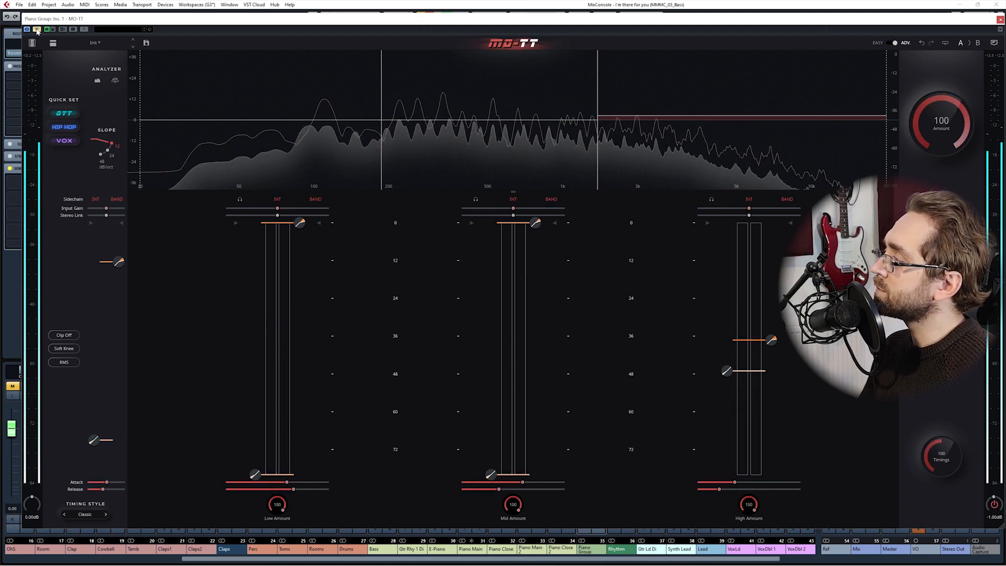
{"action": "left_click", "coordinate": [36, 30]}
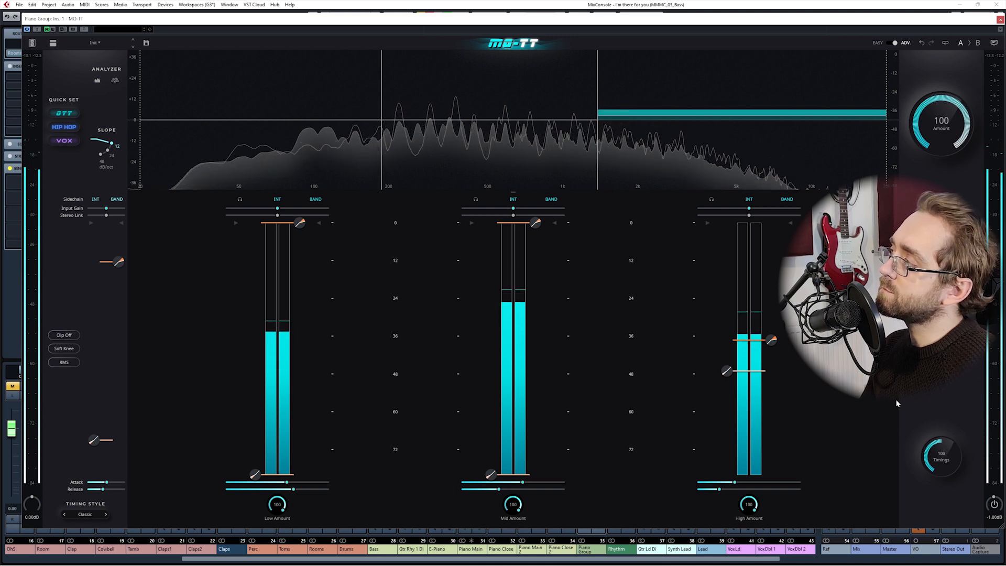
{"action": "left_click", "coordinate": [38, 30]}
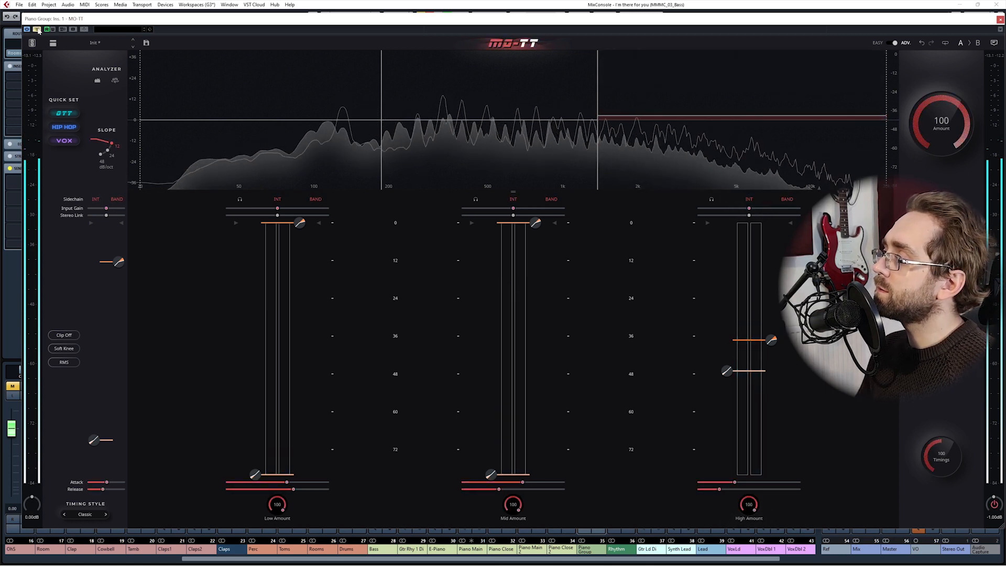
{"action": "left_click", "coordinate": [38, 30]}
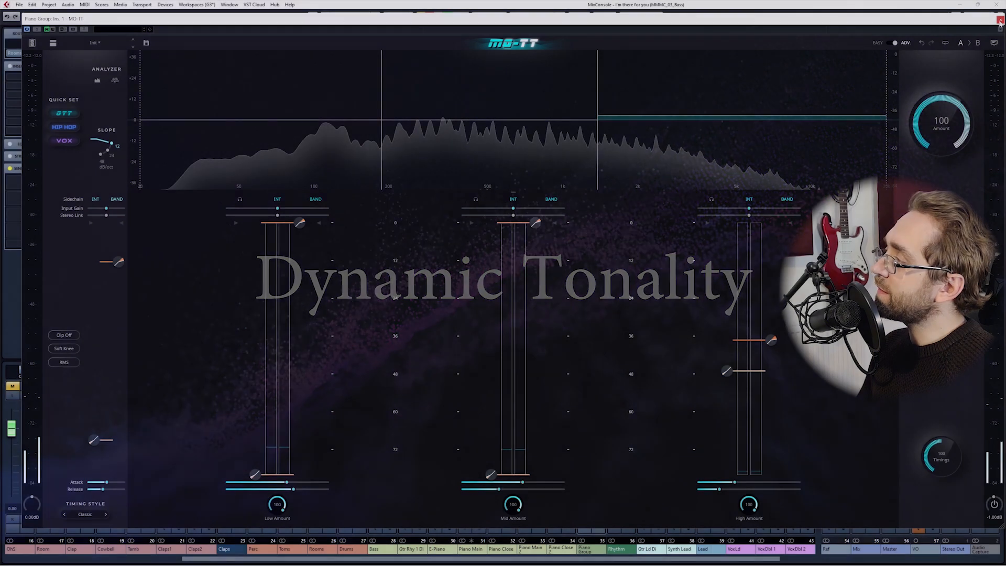
Close the MO-TT editor, then activate the Inf EQ insert on the Piano Group channel and open its editor
{"action": "left_click", "coordinate": [1000, 20]}
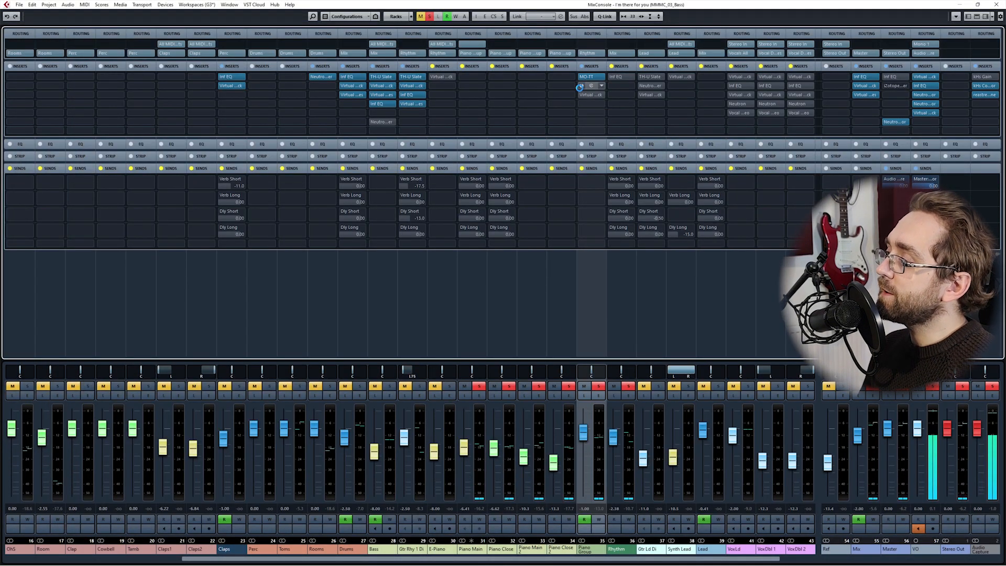
{"action": "left_click", "coordinate": [581, 86]}
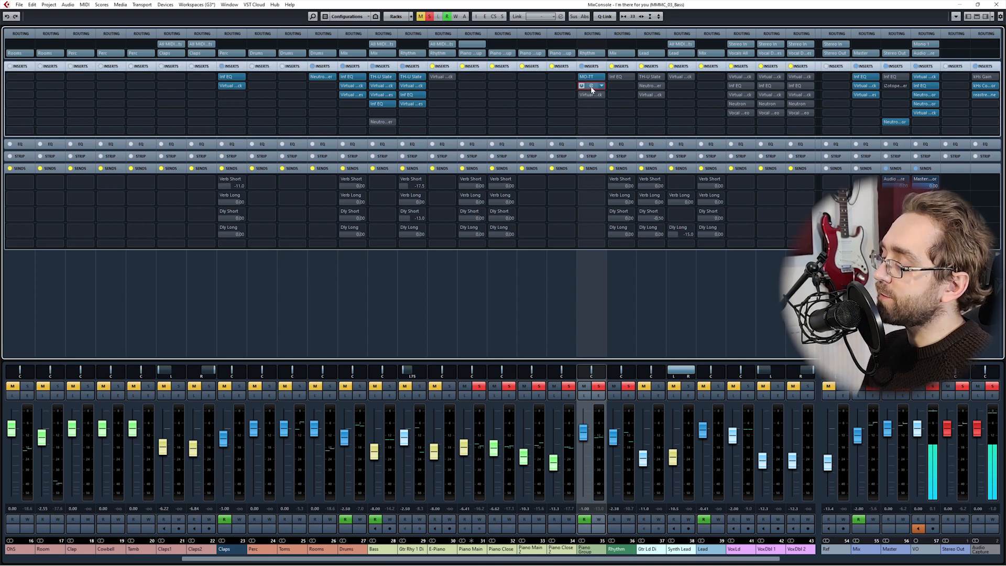
{"action": "left_click", "coordinate": [591, 87]}
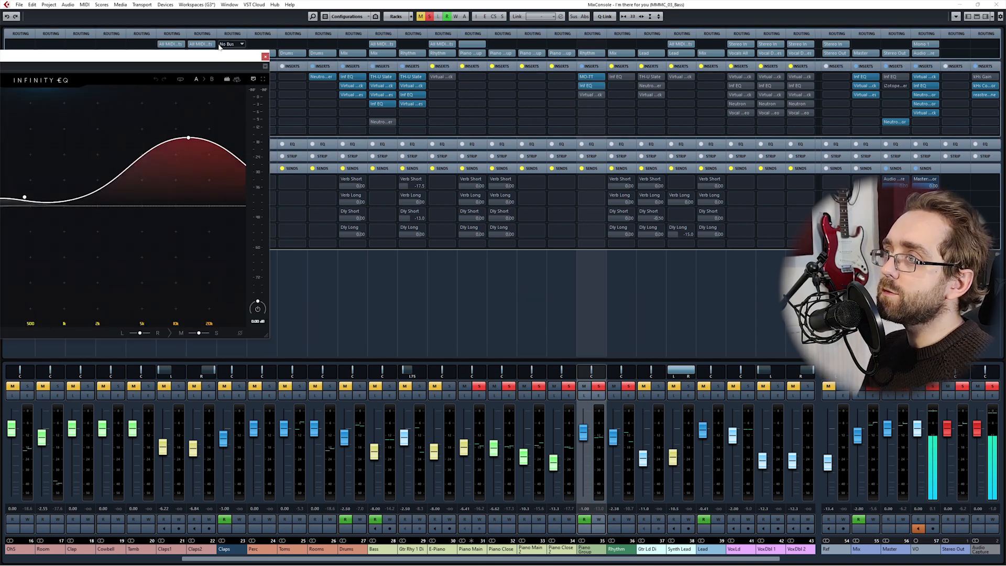
Bring the Infinity EQ window fully into view and enlarge it
{"action": "left_click_drag", "start_coordinate": [187, 58], "coordinate": [690, 102]}
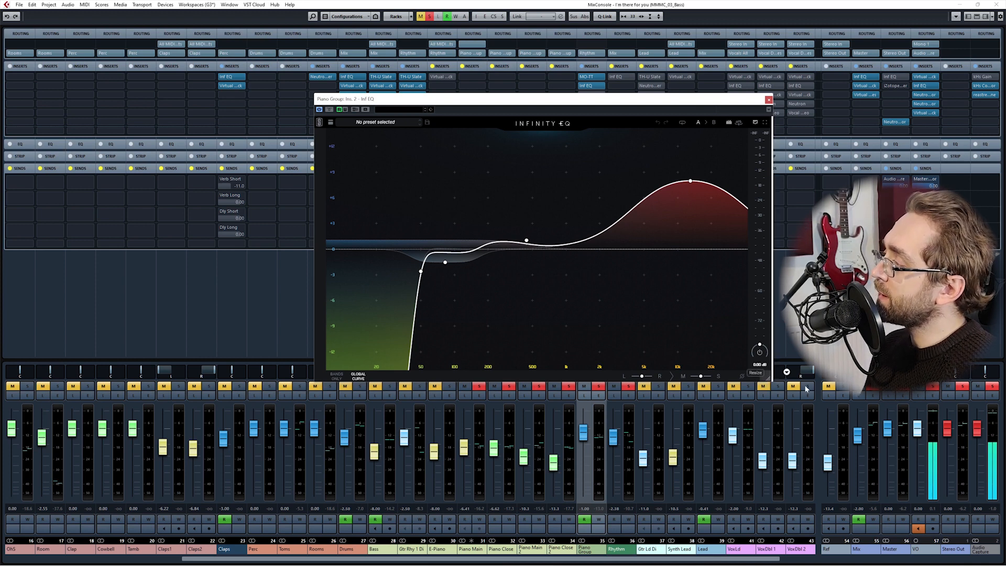
{"action": "left_click_drag", "start_coordinate": [766, 384], "coordinate": [937, 483]}
{"action": "left_click_drag", "start_coordinate": [759, 106], "coordinate": [690, 83]}
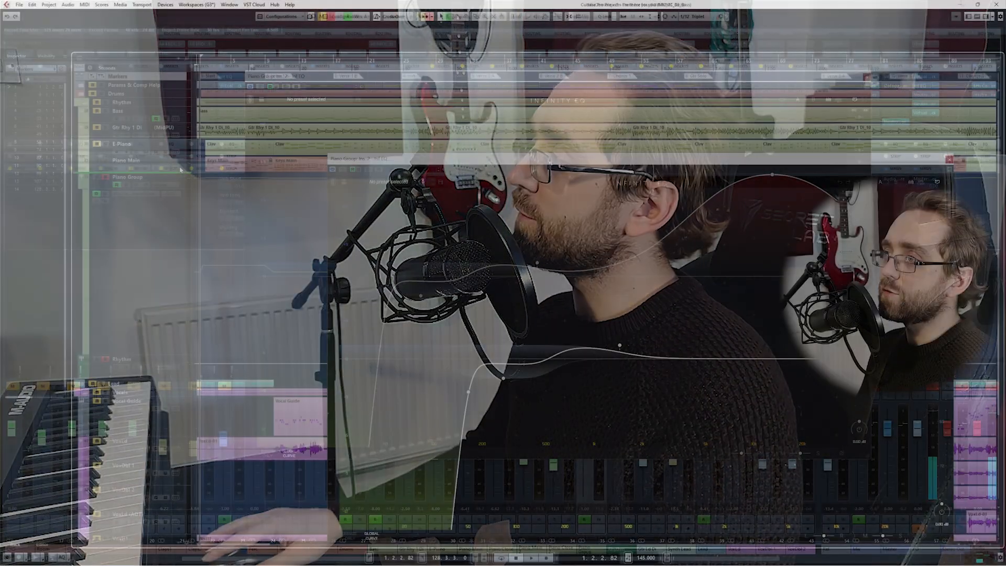
Move the Markers track directly above Piano Group and shift the Infinity EQ window clear of the automation lanes
{"action": "left_click_drag", "start_coordinate": [180, 169], "coordinate": [161, 195]}
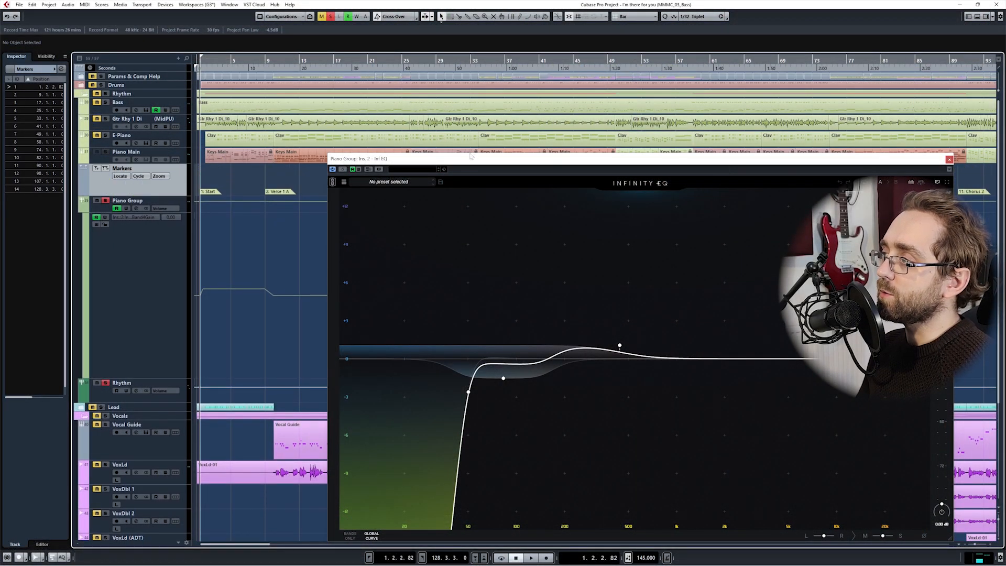
{"action": "left_click_drag", "start_coordinate": [470, 155], "coordinate": [449, 290]}
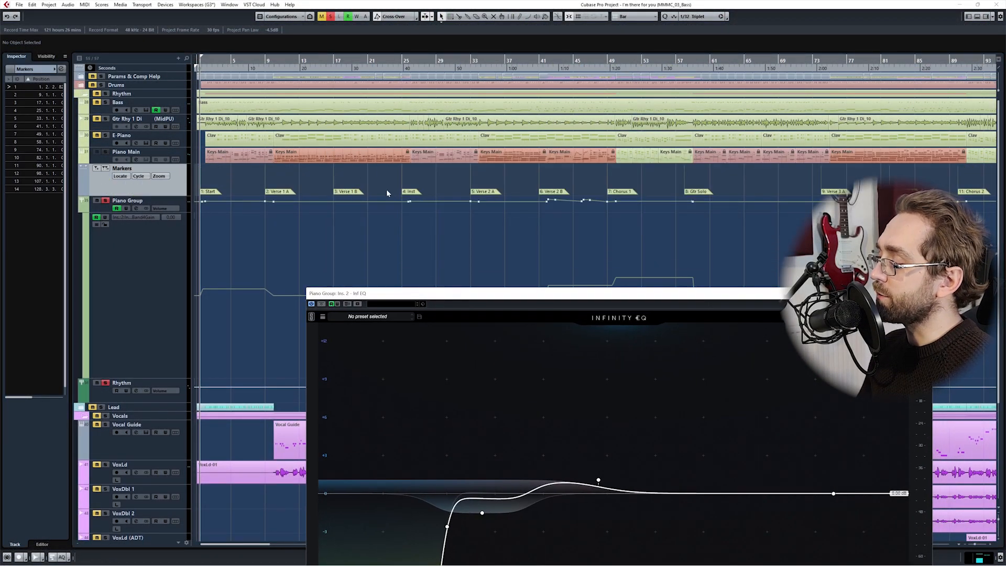
Examine how the automated high band changes by stepping through the song markers, then return to the Start marker
{"action": "key", "text": "g"}
{"action": "left_click_drag", "start_coordinate": [722, 176], "coordinate": [172, 197]}
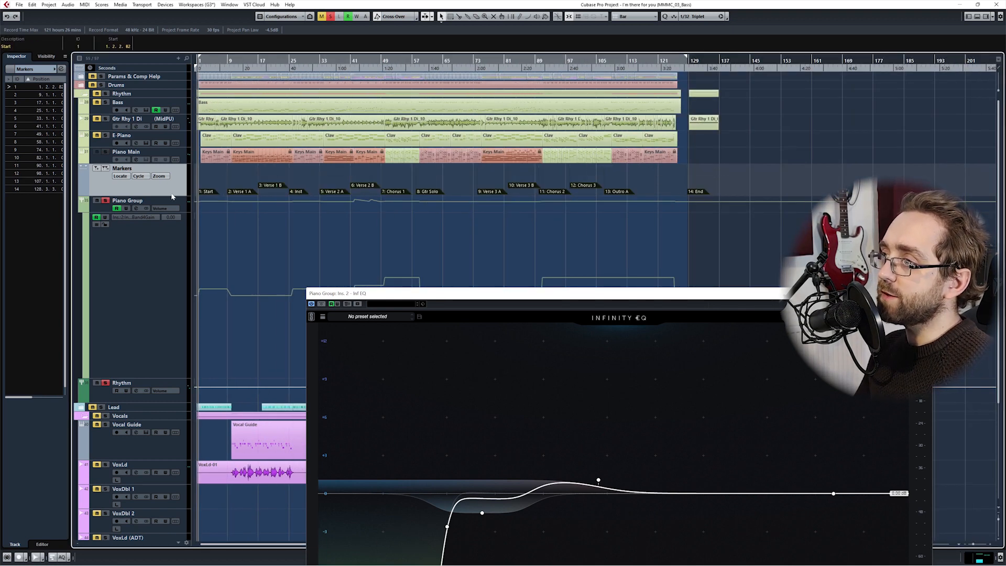
{"action": "key", "text": "space"}
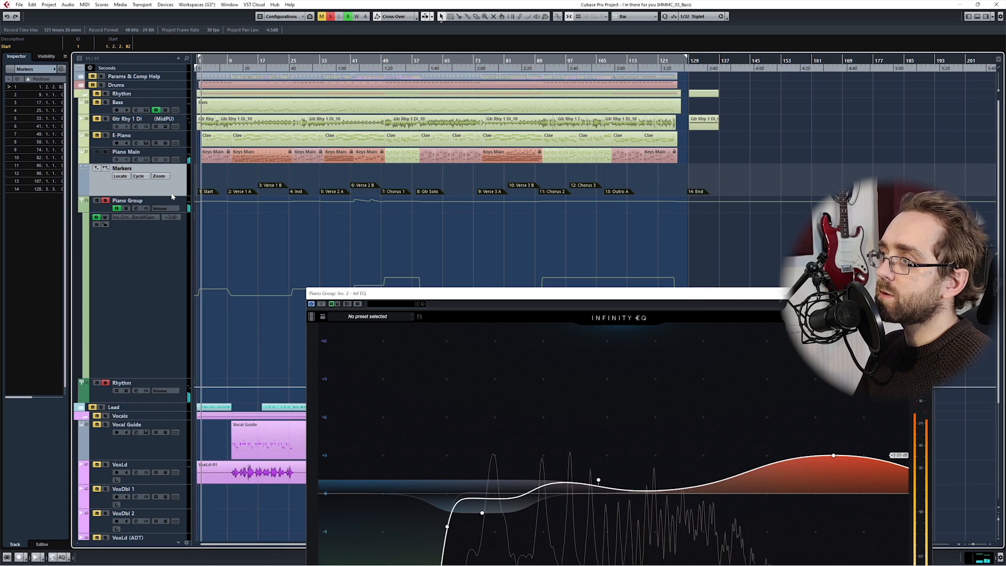
{"action": "key", "text": "shift+n"}
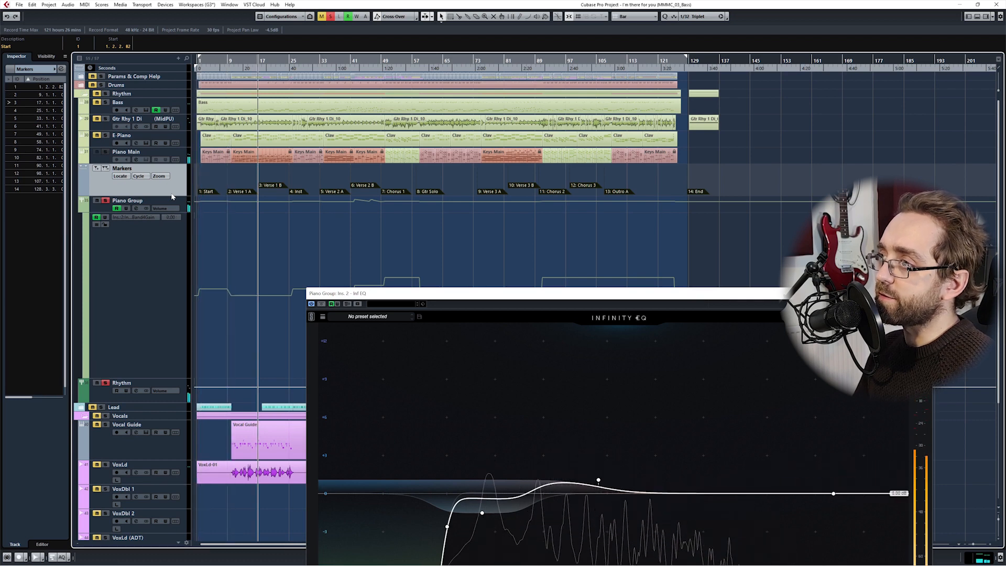
{"action": "key", "text": "shift+n"}
{"action": "key", "text": "shift+n"}
{"action": "key", "text": "shift+n"}
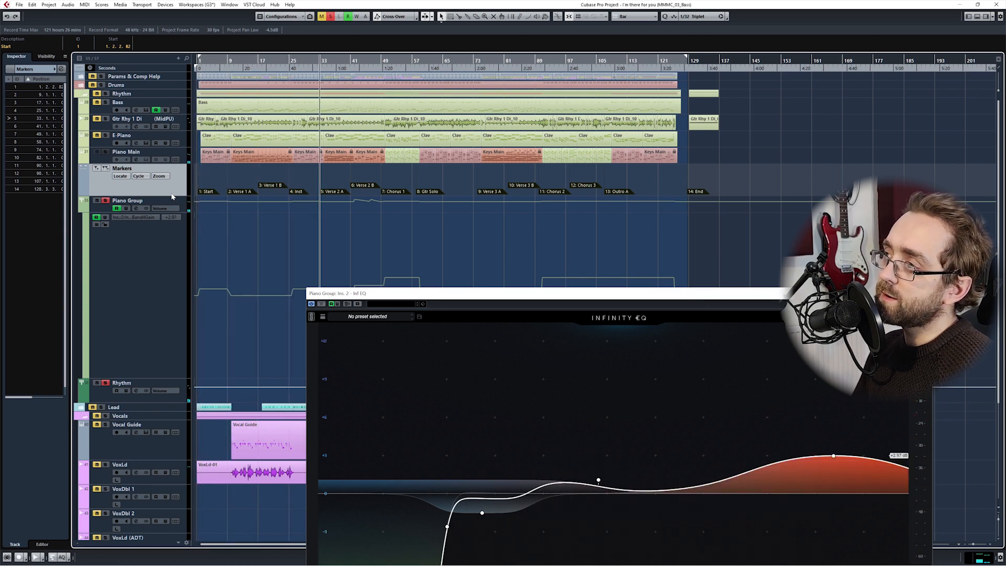
{"action": "key", "text": "shift+n"}
{"action": "key", "text": "shift+n"}
{"action": "key", "text": "shift+n"}
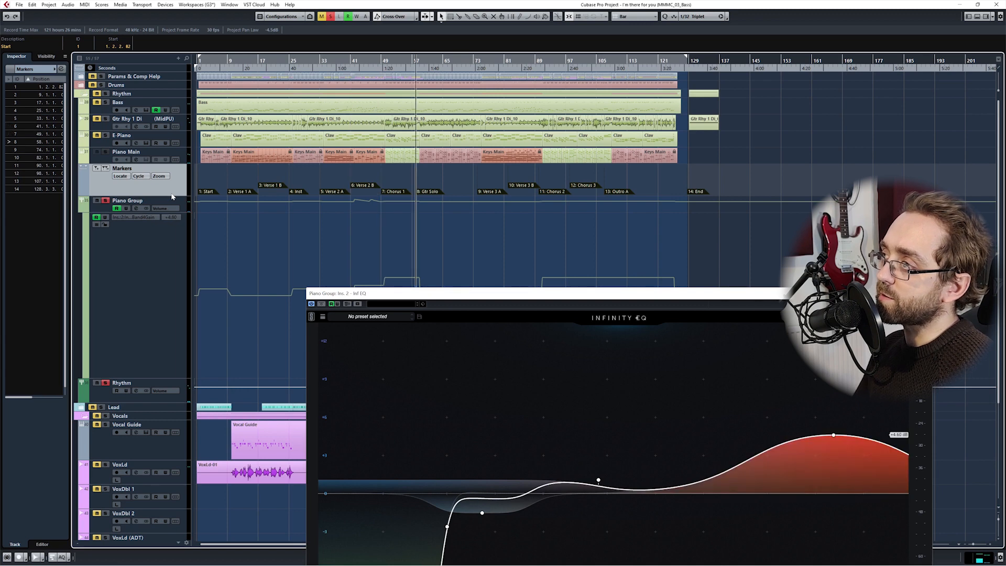
{"action": "key", "text": "Home"}
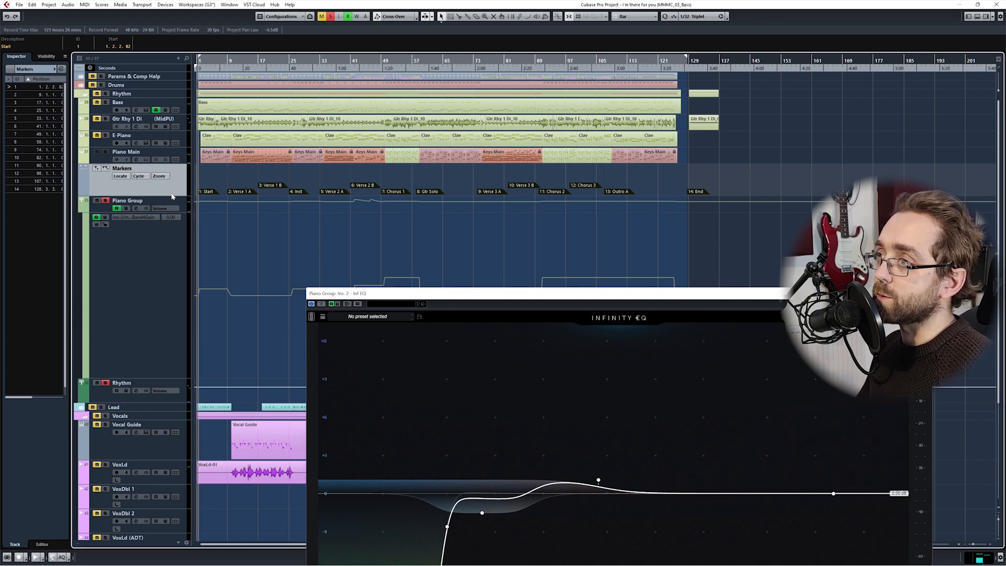
Move the Infinity EQ window up into full view and compare the intro's automation curve with the high band's gain
{"action": "key", "text": "h"}
{"action": "key", "text": "h"}
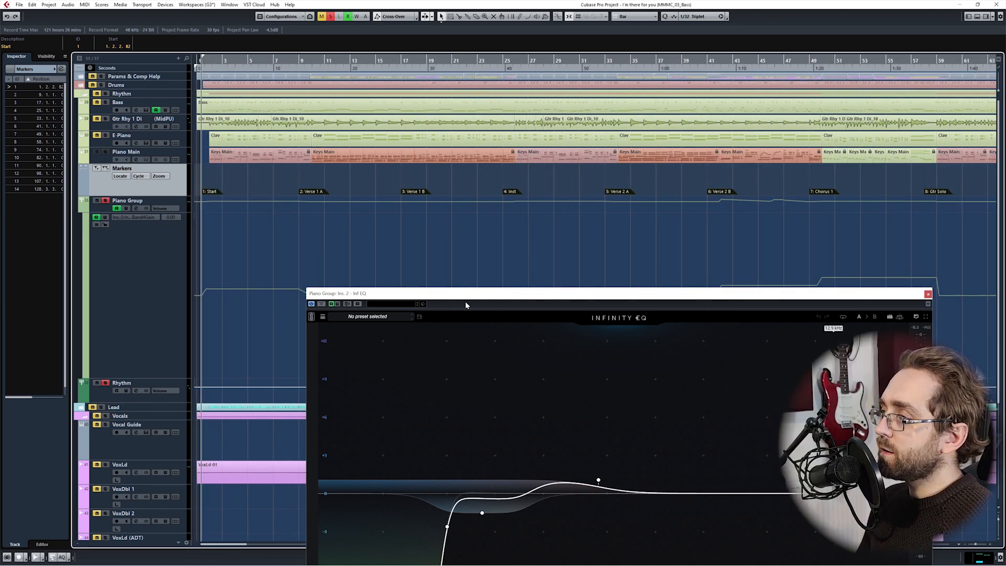
{"action": "left_click_drag", "start_coordinate": [466, 294], "coordinate": [494, 113]}
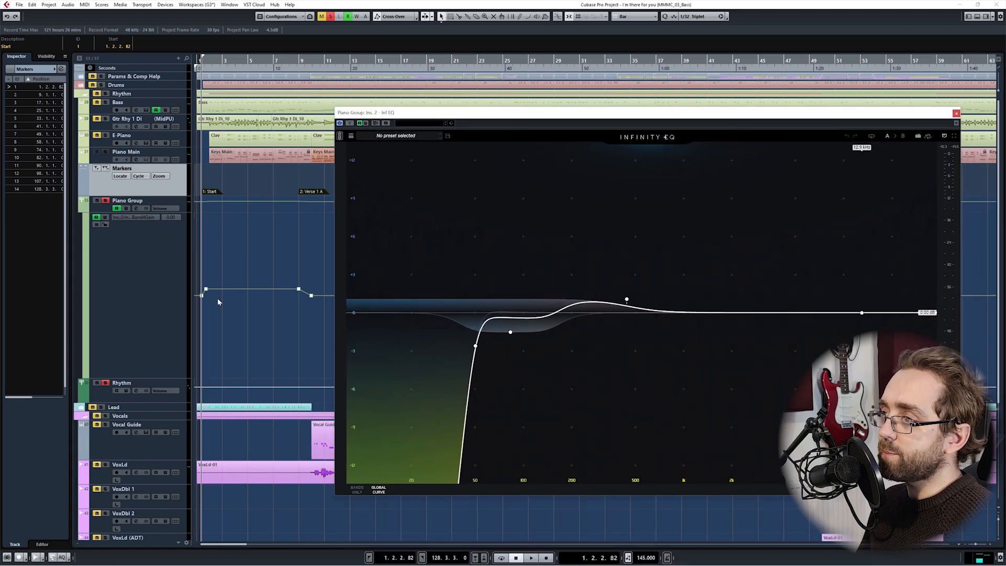
{"action": "key", "text": "space"}
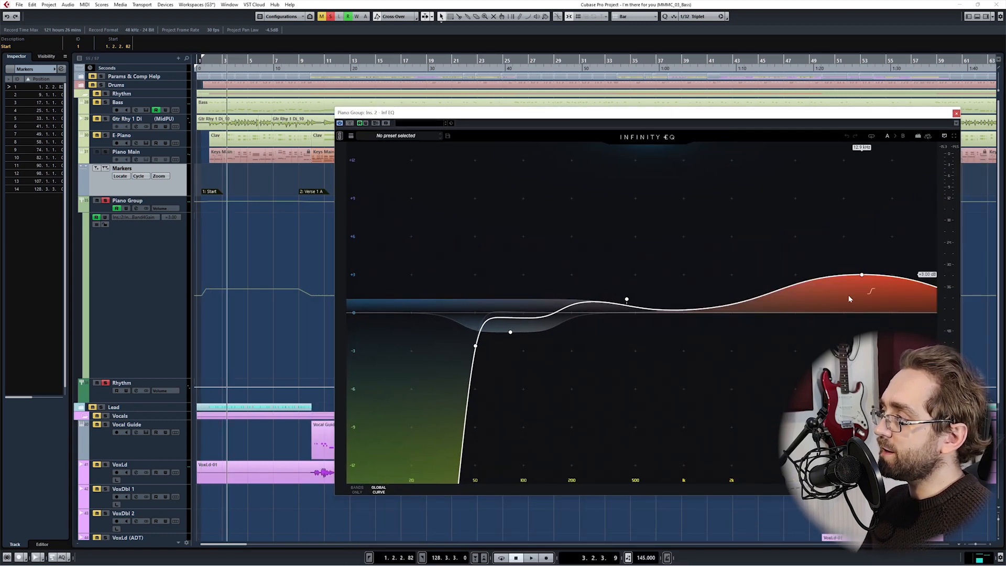
{"action": "left_click", "coordinate": [281, 262]}
{"action": "scroll", "coordinate": [279, 263], "scroll_direction": "right", "scroll_amount": 1}
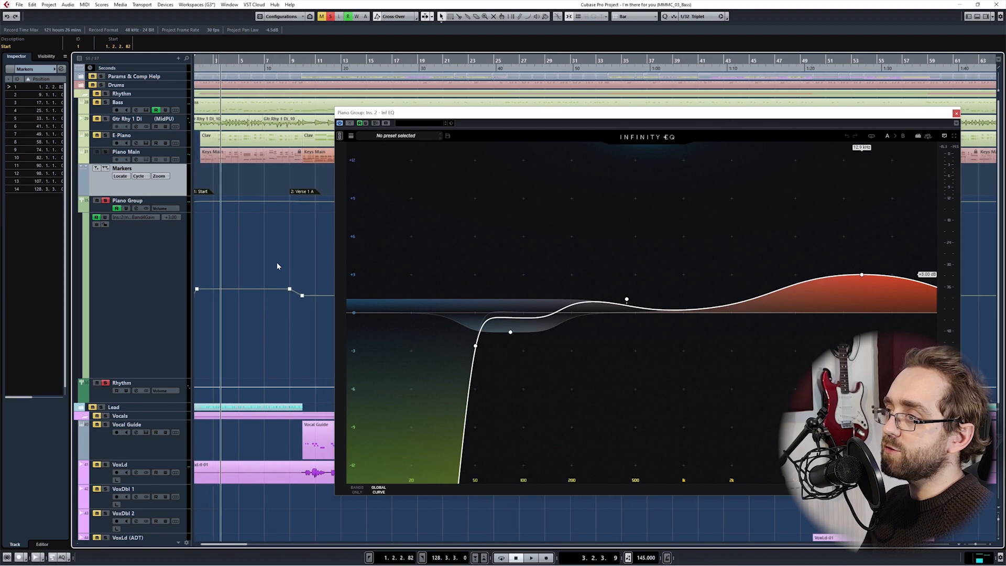
{"action": "key", "text": "space"}
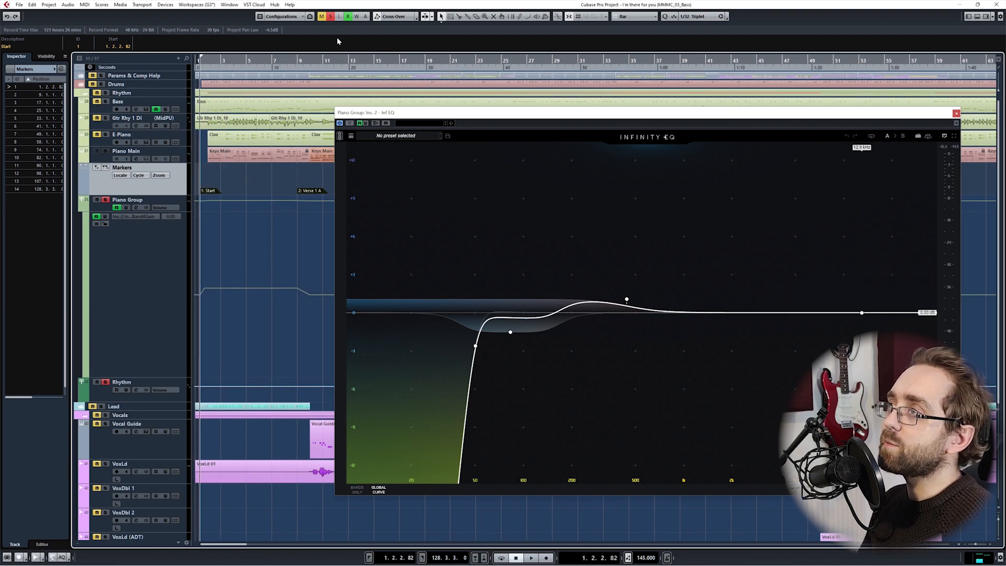
Deactivate all solos and play the intro in the full mix to check the Piano Group's high-band boost
{"action": "left_click", "coordinate": [330, 16]}
{"action": "key", "text": "space"}
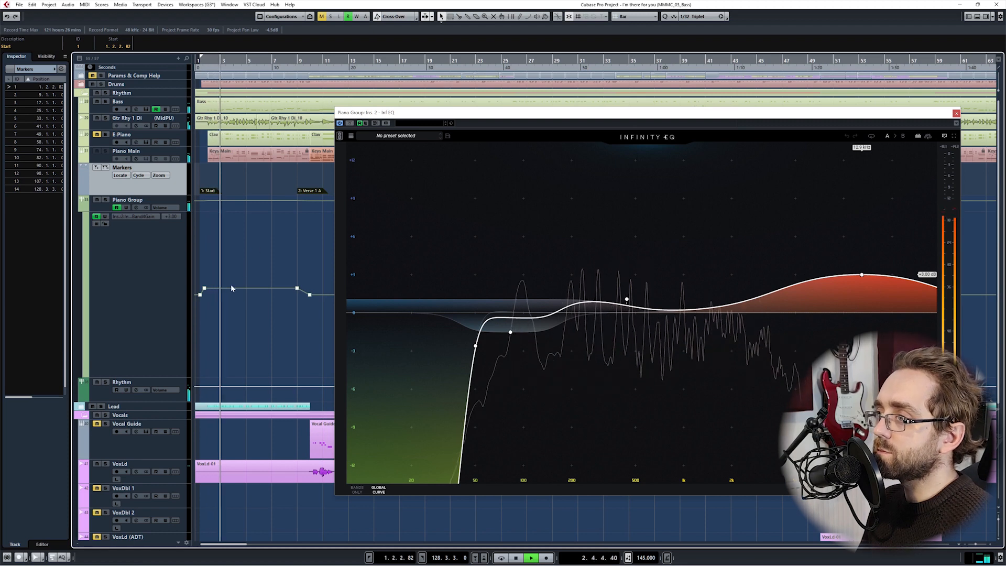
{"action": "key", "text": "space"}
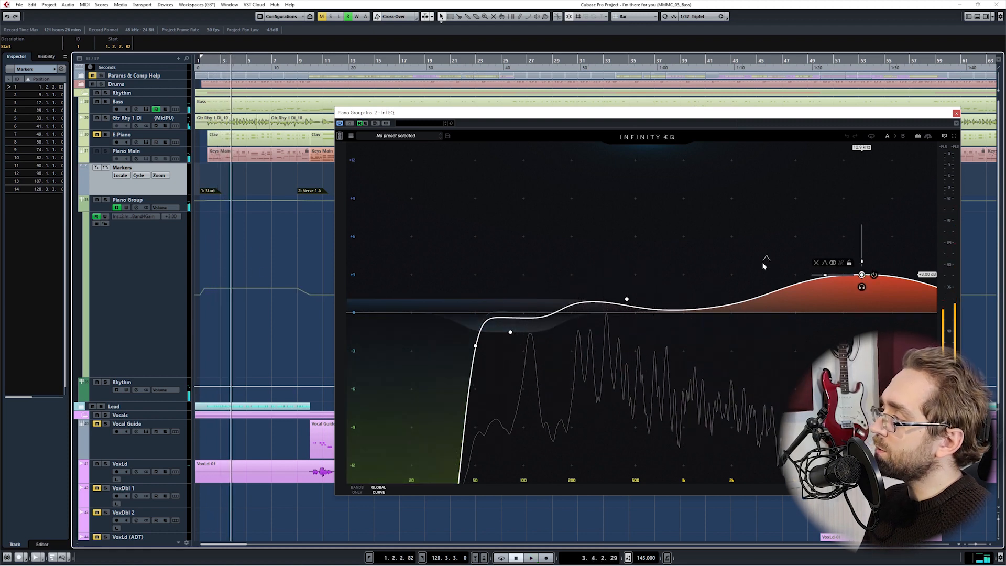
{"action": "left_click_drag", "start_coordinate": [784, 267], "coordinate": [900, 289]}
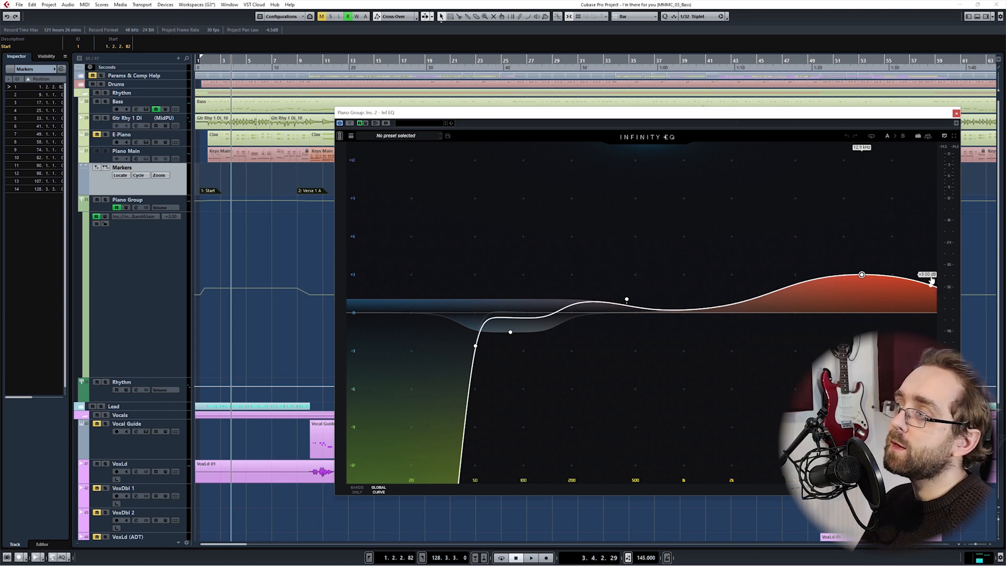
Play from the Verse 1 A marker and examine the high band's response to the automation
{"action": "key", "text": "shift+n"}
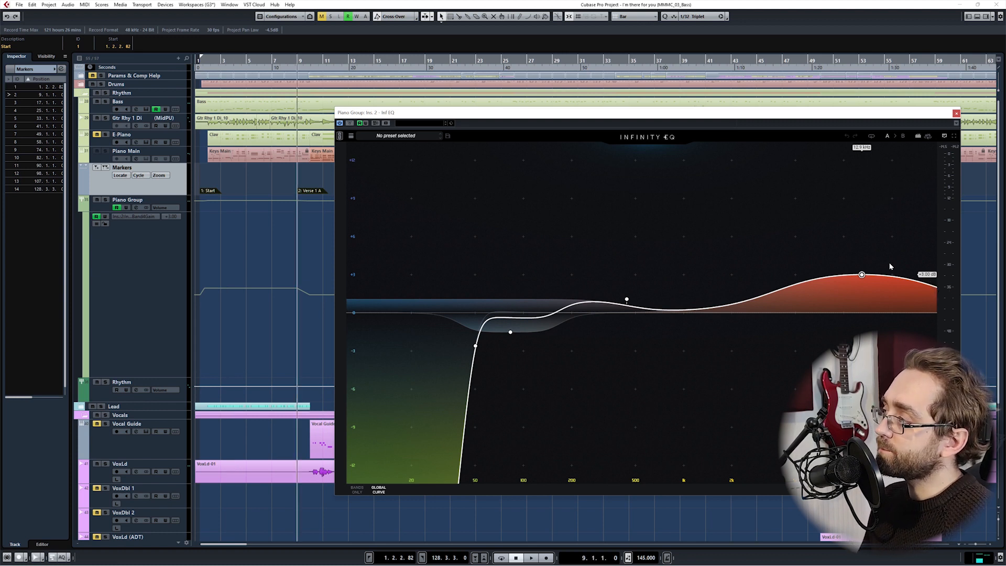
{"action": "key", "text": "space"}
{"action": "left_click_drag", "start_coordinate": [862, 274], "coordinate": [873, 317]}
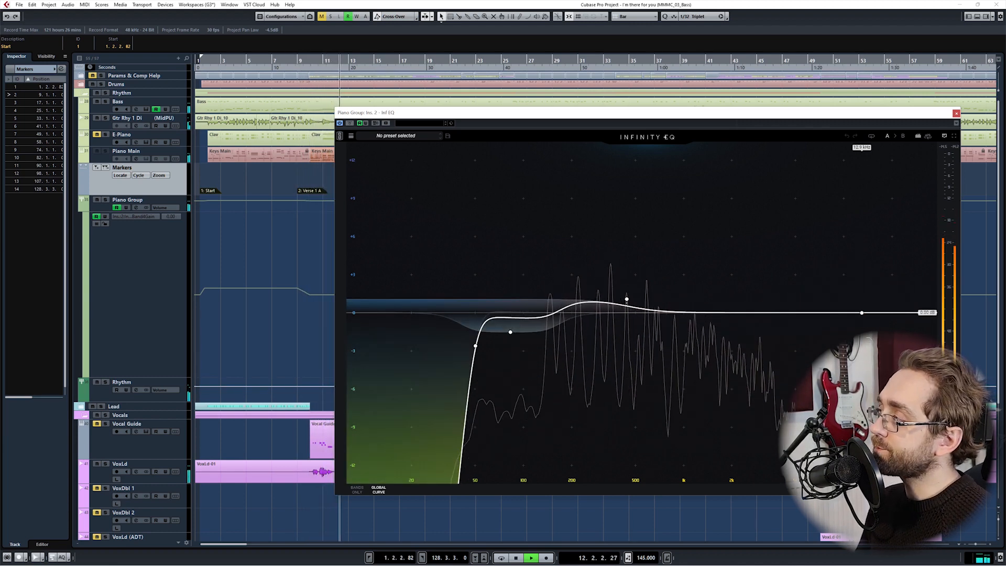
{"action": "key", "text": "space"}
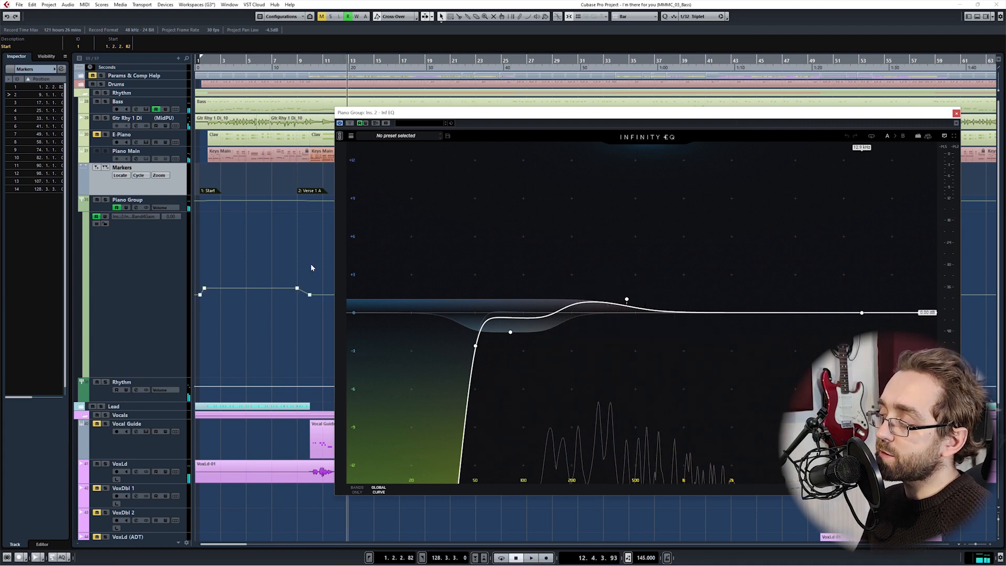
Play the song from the Inst marker and follow the high-band gain automation through the instrumental
{"action": "scroll", "coordinate": [310, 267], "scroll_direction": "down", "scroll_amount": 5}
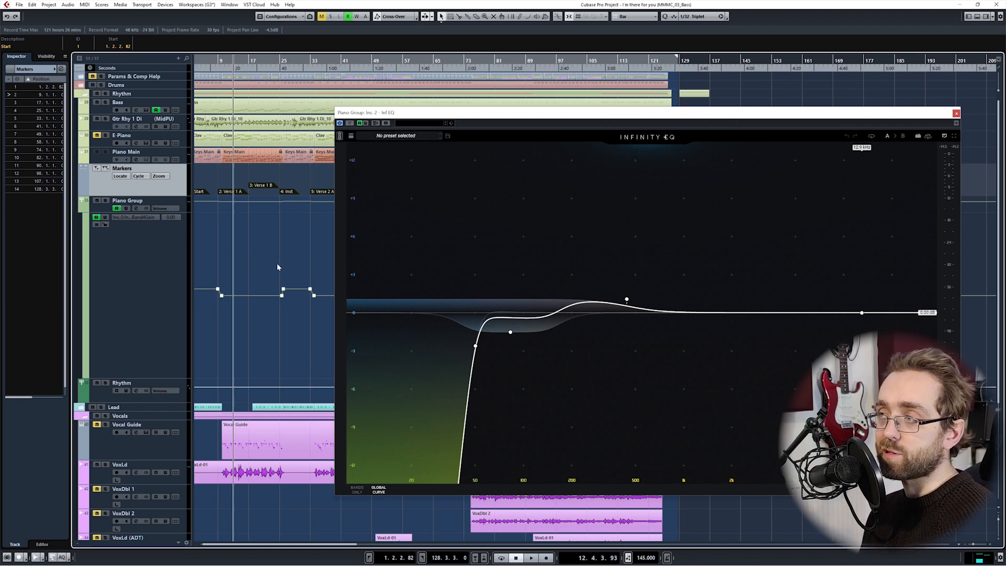
{"action": "key", "text": "KP_4"}
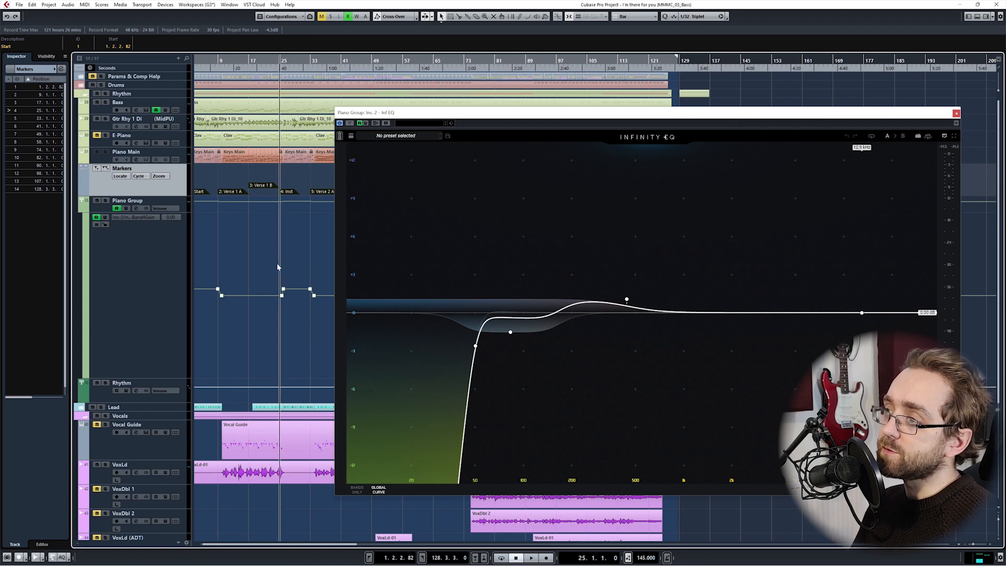
{"action": "key", "text": "space"}
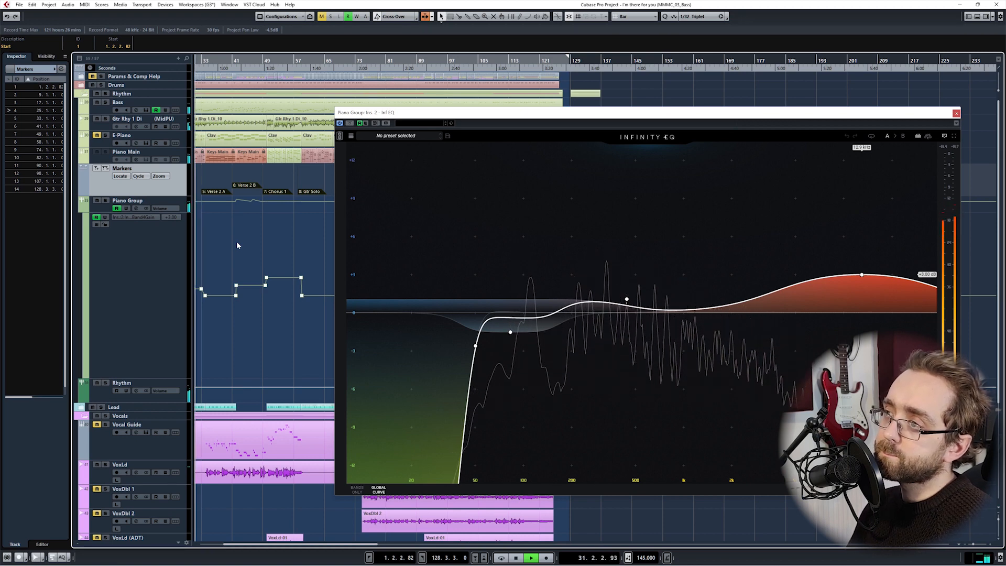
Play from the Verse 2 B marker and compare the Piano Group's automation with the Infinity EQ high-band gain
{"action": "key", "text": "space"}
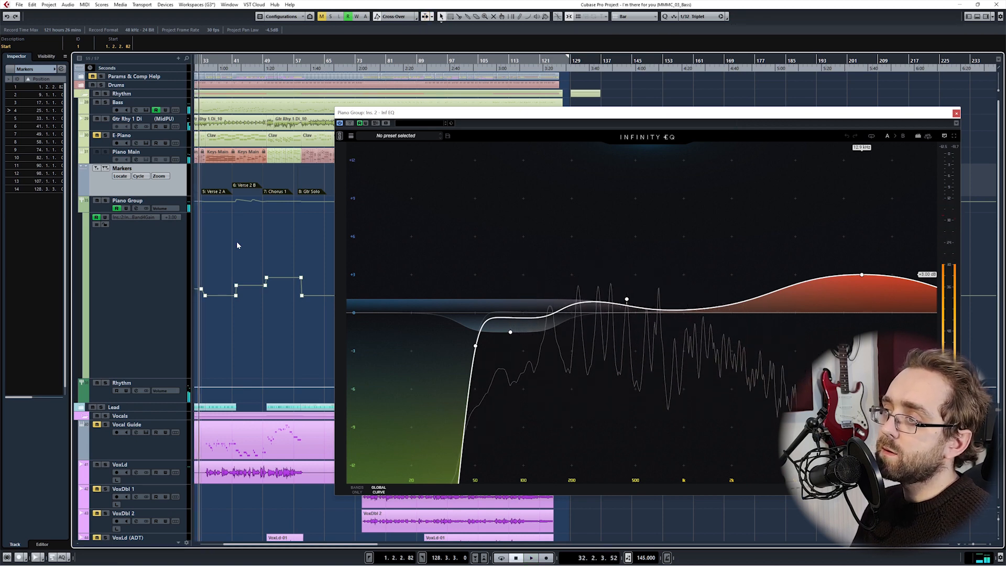
{"action": "key", "text": "KP_6"}
{"action": "key", "text": "space"}
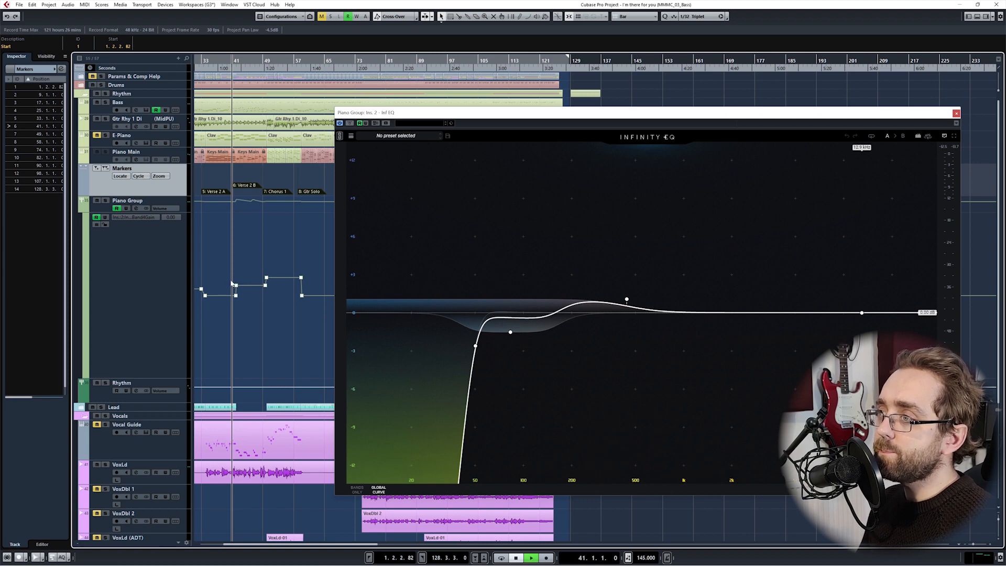
{"action": "left_click", "coordinate": [109, 210]}
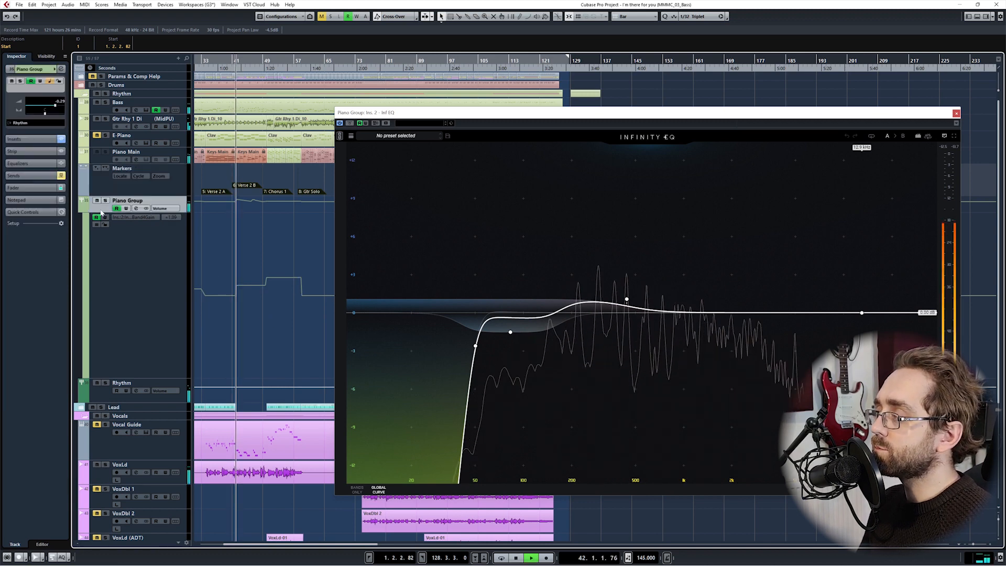
{"action": "scroll", "coordinate": [291, 332], "scroll_direction": "down", "scroll_amount": 4}
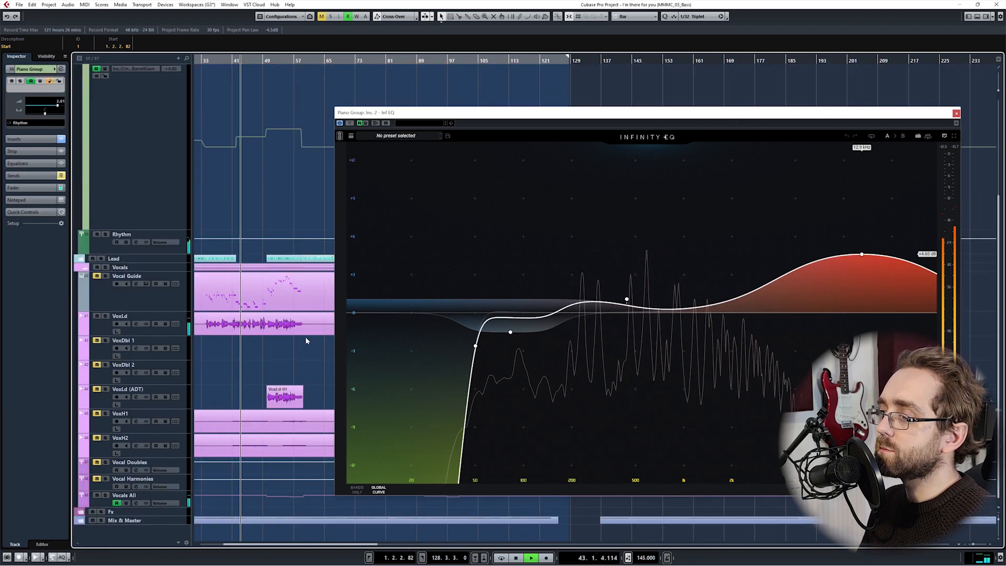
View the mixer channels, return to the project view and move the Infinity EQ window clear of the automation lane
{"action": "key", "text": "F3"}
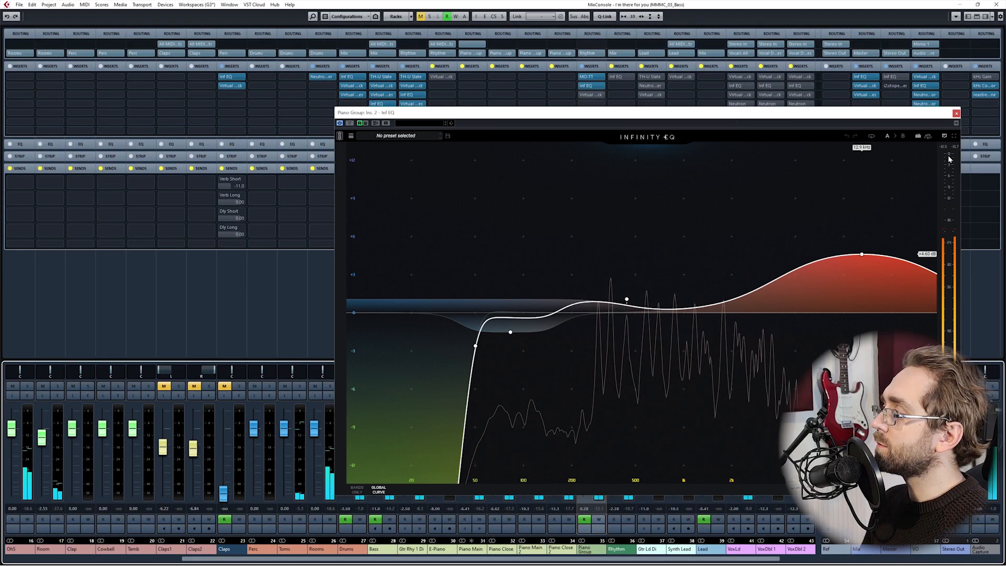
{"action": "left_click_drag", "start_coordinate": [817, 115], "coordinate": [691, 44]}
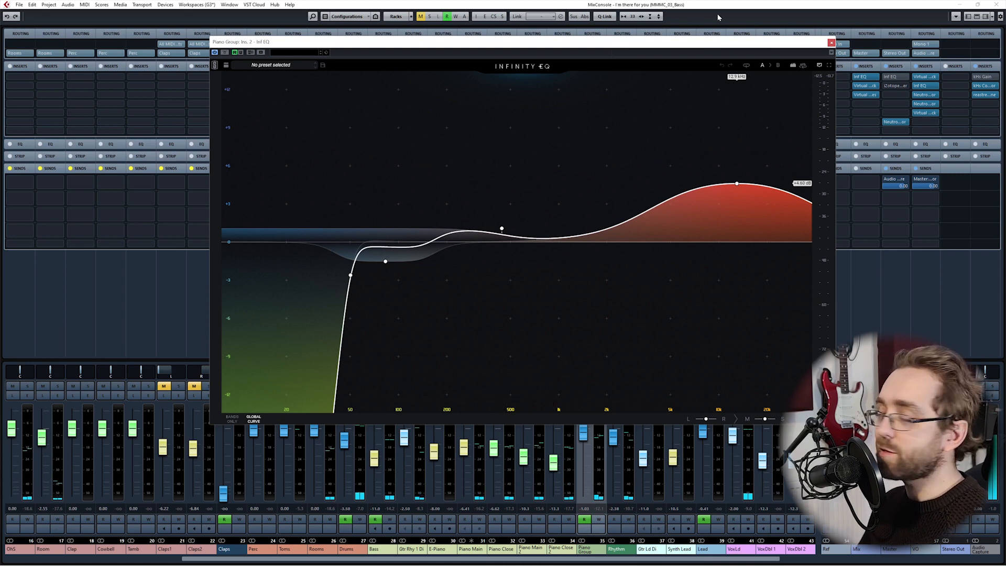
{"action": "key", "text": "F3"}
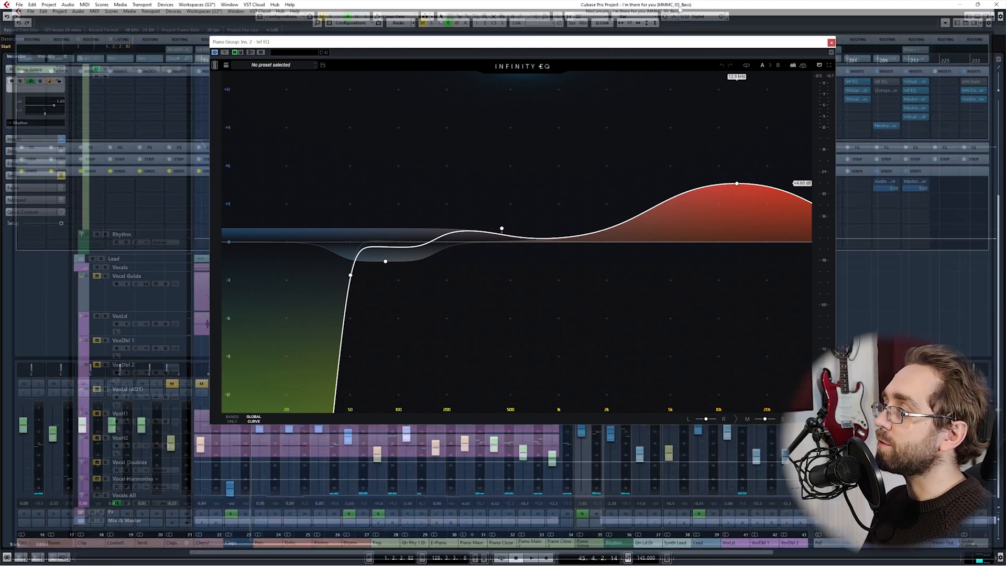
{"action": "left_click_drag", "start_coordinate": [528, 42], "coordinate": [890, 87]}
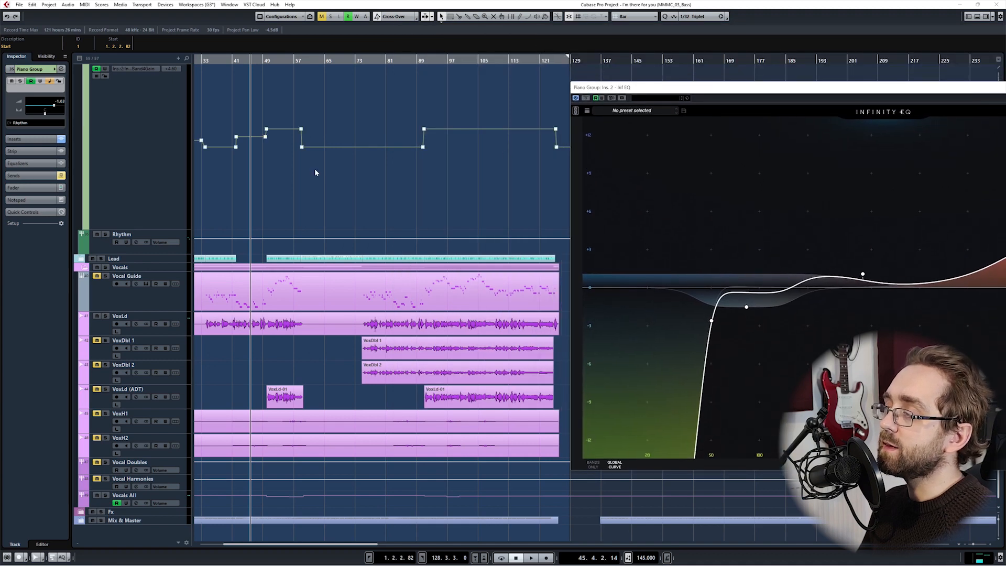
{"action": "scroll", "coordinate": [314, 175], "scroll_direction": "up", "scroll_amount": 5}
Locate to marker 10 and inspect the Piano Group's high-band gain automation point at the start of Chorus 2
{"action": "key", "text": "shift+0"}
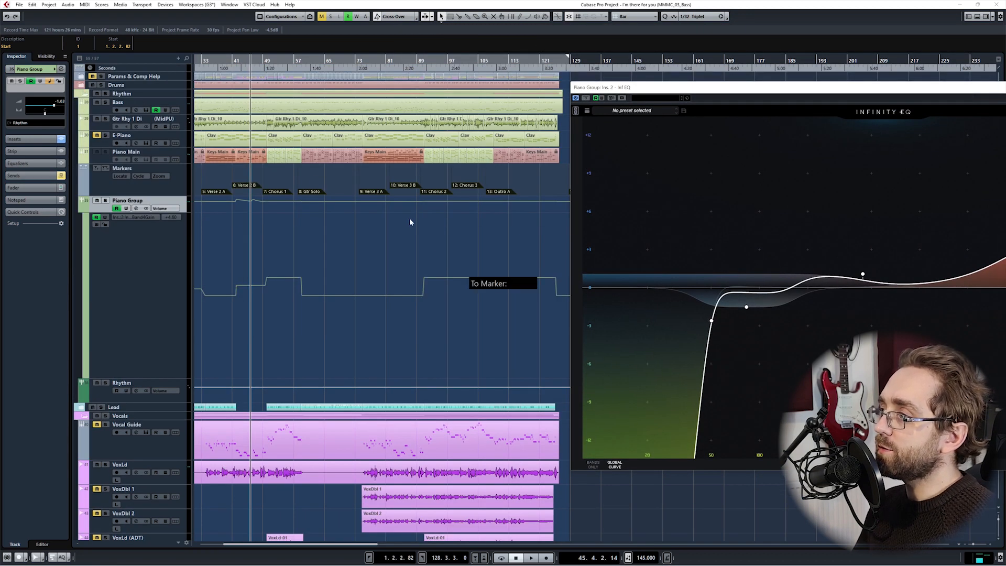
{"action": "type", "text": "10"}
{"action": "key", "text": "Return"}
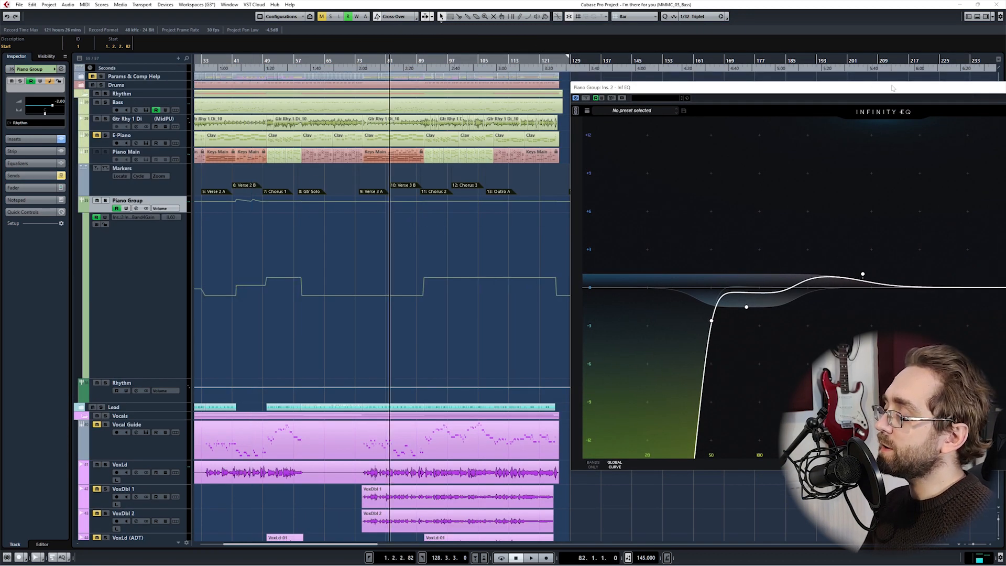
{"action": "left_click_drag", "start_coordinate": [892, 88], "coordinate": [730, 82]}
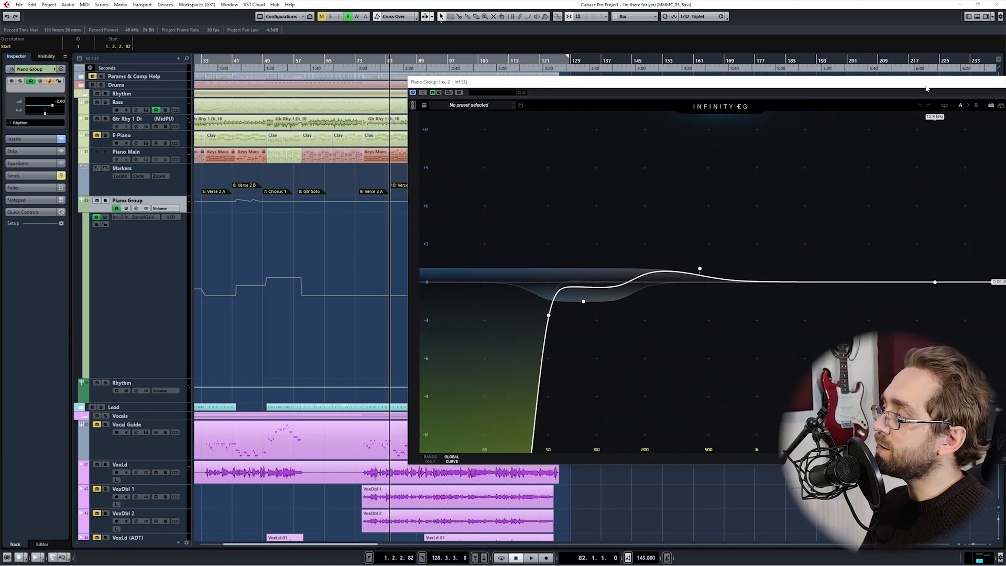
{"action": "left_click_drag", "start_coordinate": [926, 88], "coordinate": [857, 86]}
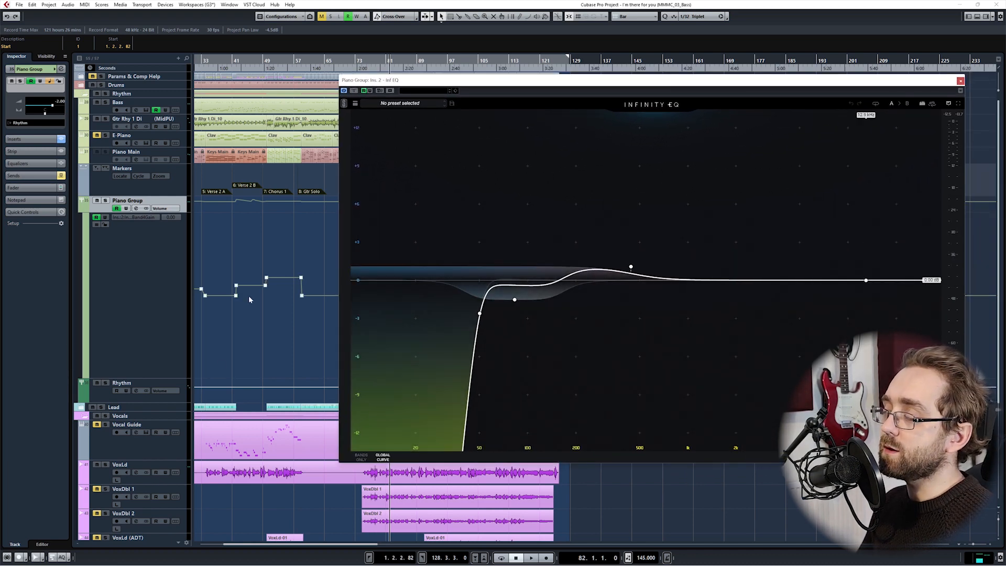
{"action": "left_click_drag", "start_coordinate": [462, 81], "coordinate": [733, 121]}
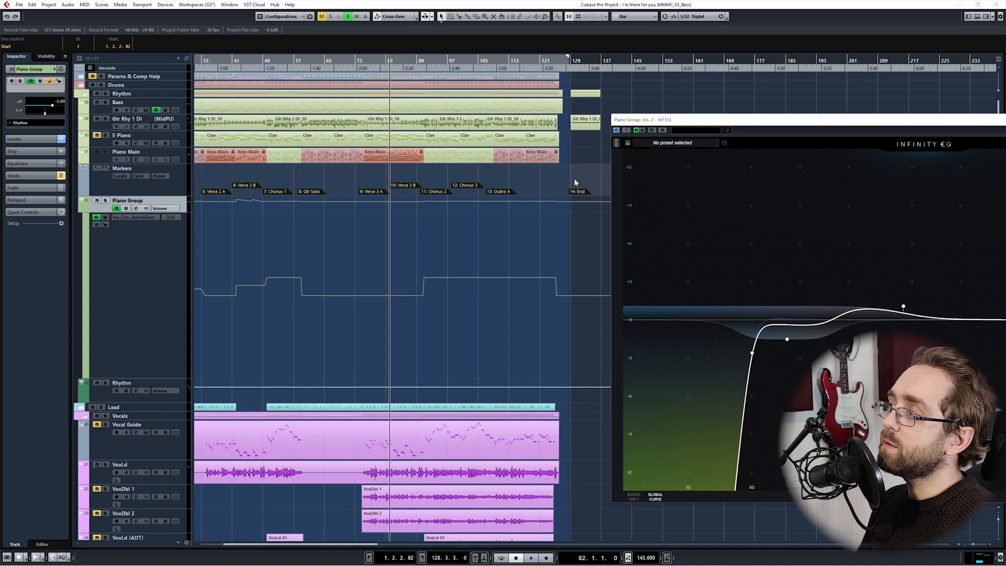
{"action": "left_click", "coordinate": [423, 276]}
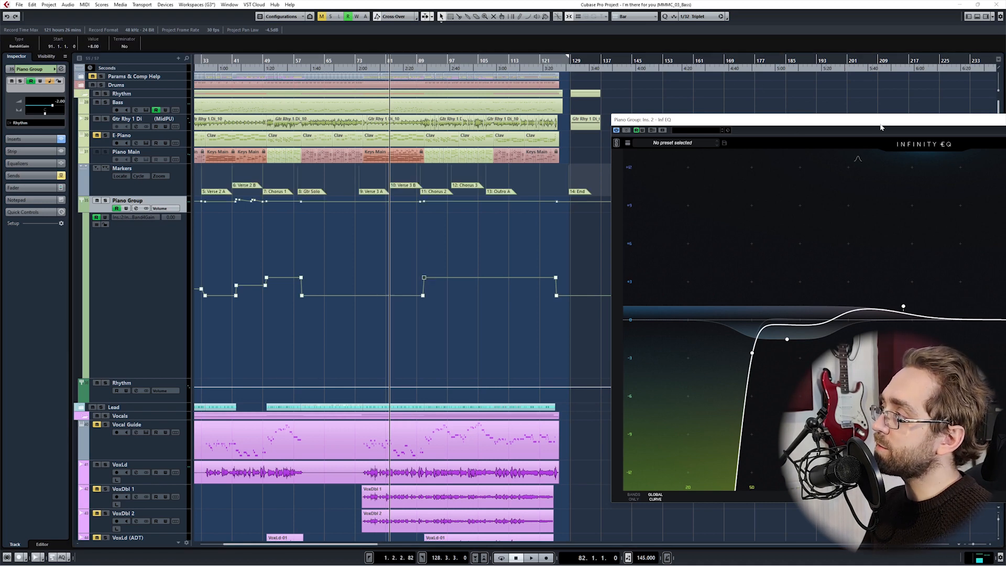
{"action": "left_click_drag", "start_coordinate": [881, 127], "coordinate": [738, 88]}
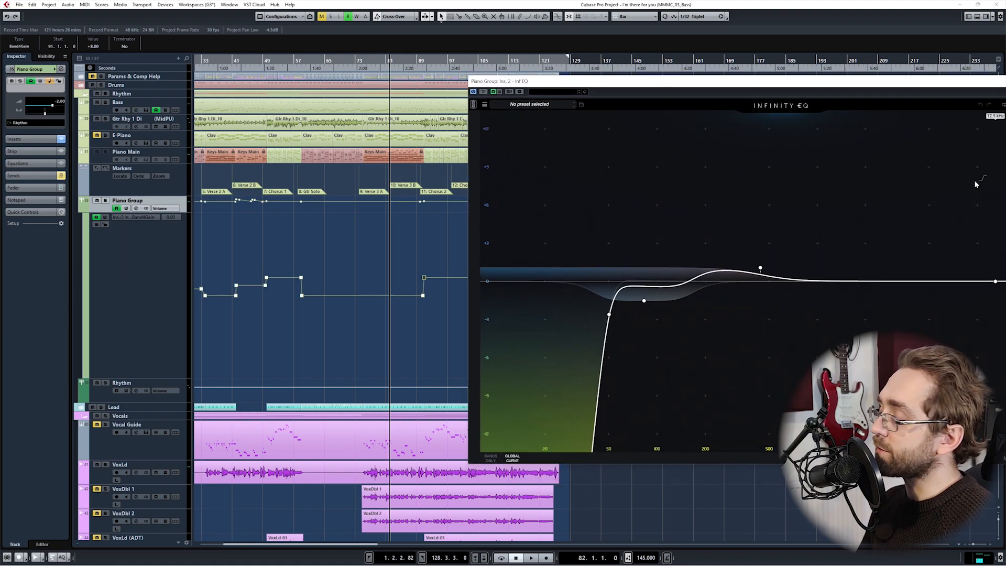
Solo the Piano Group in the MixConsole and audition it with the Infinity EQ high band in view
{"action": "scroll", "coordinate": [319, 352], "scroll_direction": "down", "scroll_amount": 5}
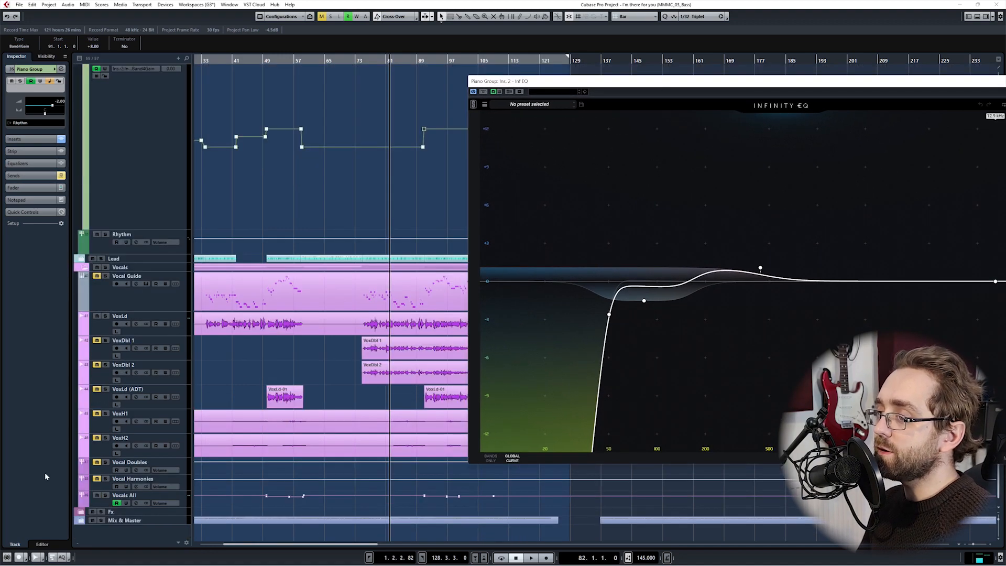
{"action": "key", "text": "F3"}
{"action": "left_click_drag", "start_coordinate": [812, 90], "coordinate": [380, 25]}
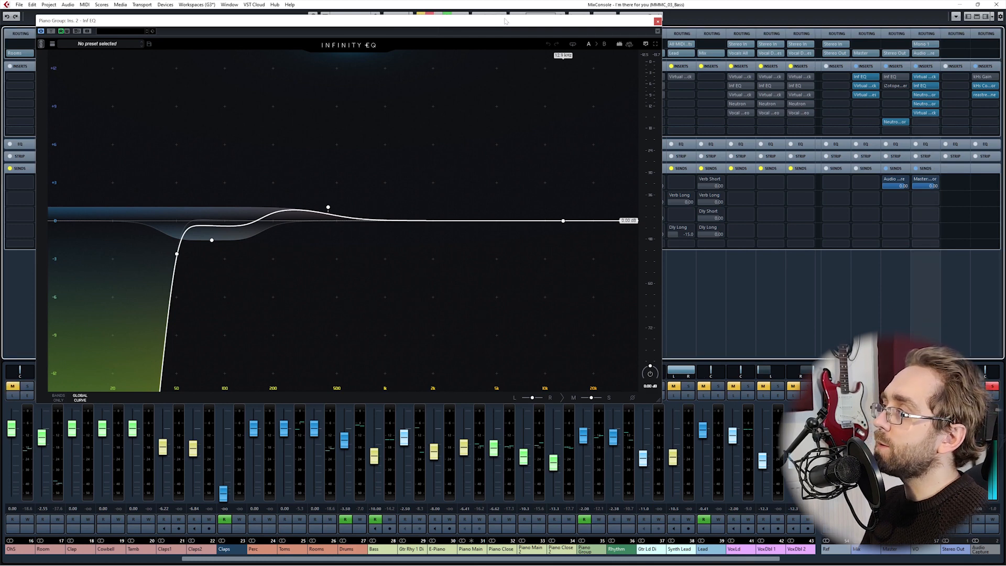
{"action": "left_click_drag", "start_coordinate": [504, 21], "coordinate": [296, 55]}
{"action": "left_click", "coordinate": [598, 386]}
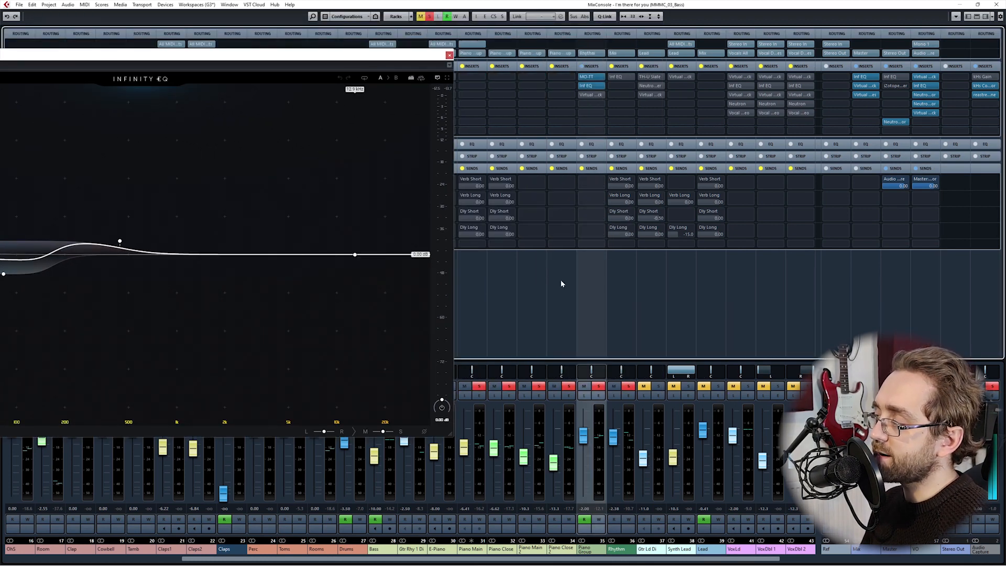
{"action": "left_click_drag", "start_coordinate": [237, 57], "coordinate": [507, 72]}
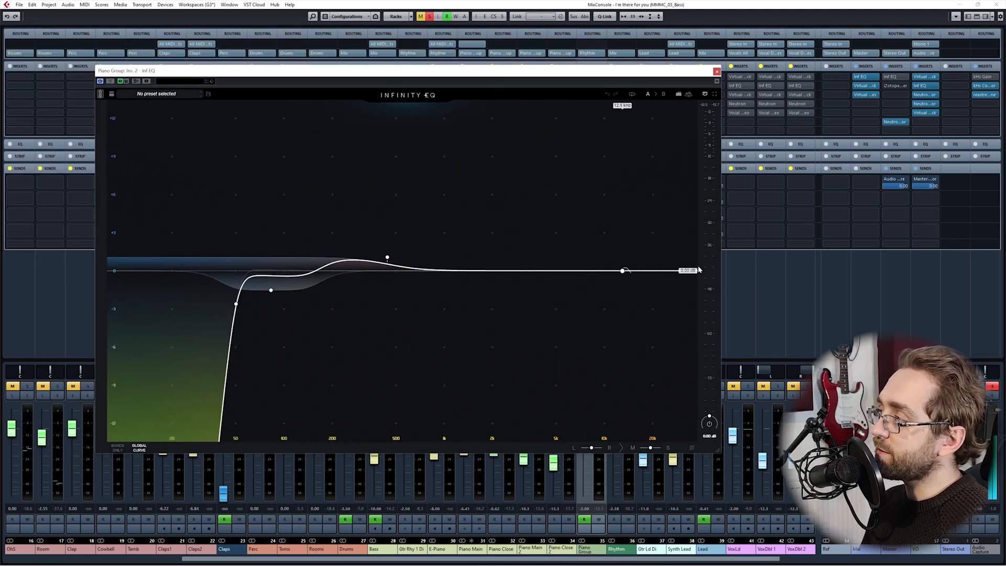
{"action": "mouse_move", "coordinate": [625, 253]}
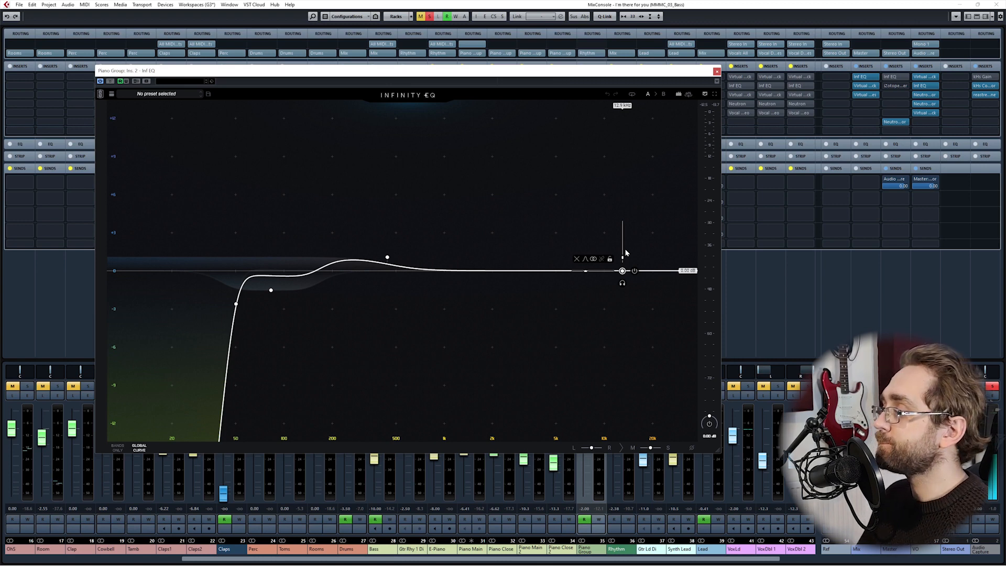
{"action": "key", "text": "space"}
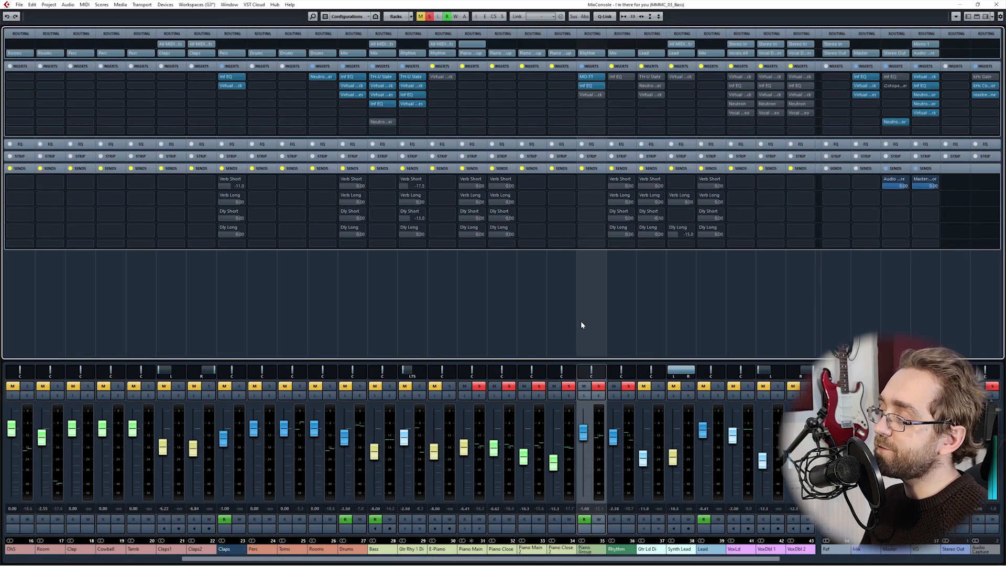
Deactivate the Piano Group solo and audition the group within the full mix
{"action": "key", "text": "s"}
{"action": "left_click", "coordinate": [926, 321]}
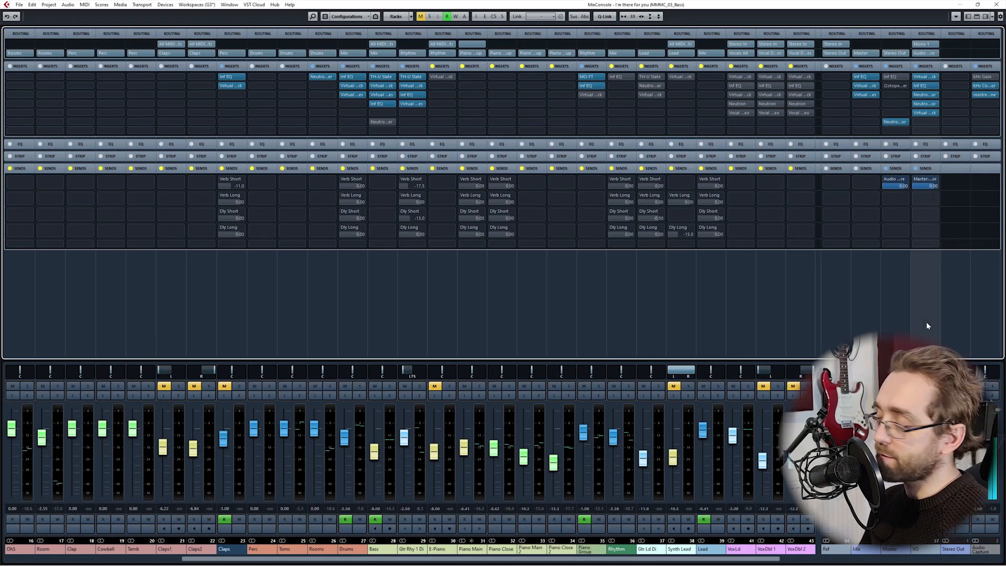
{"action": "key", "text": "space"}
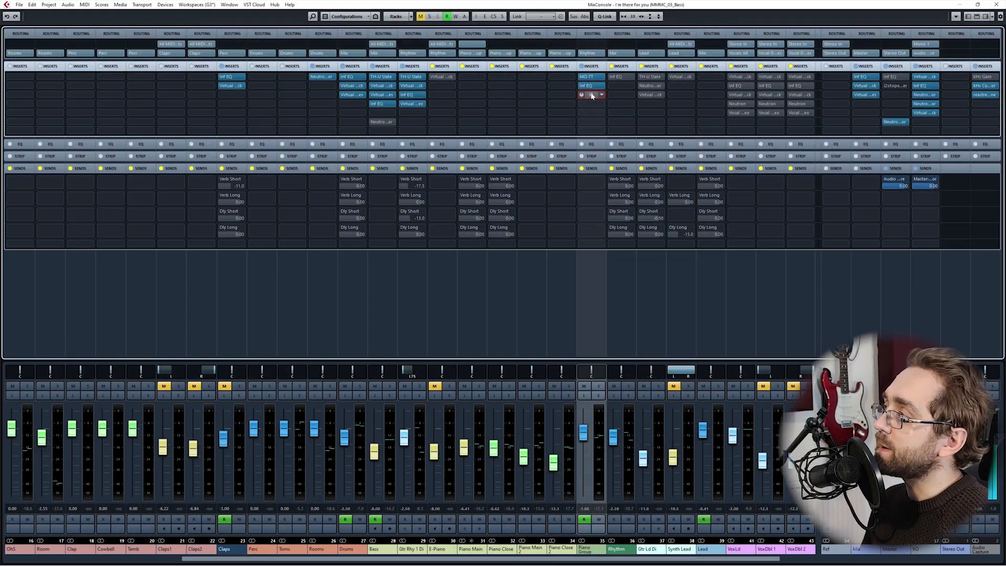
Open the Piano Group's Virtual Mix Rack insert, place its window clear of the group's channel strip and solo the group
{"action": "left_click", "coordinate": [592, 96]}
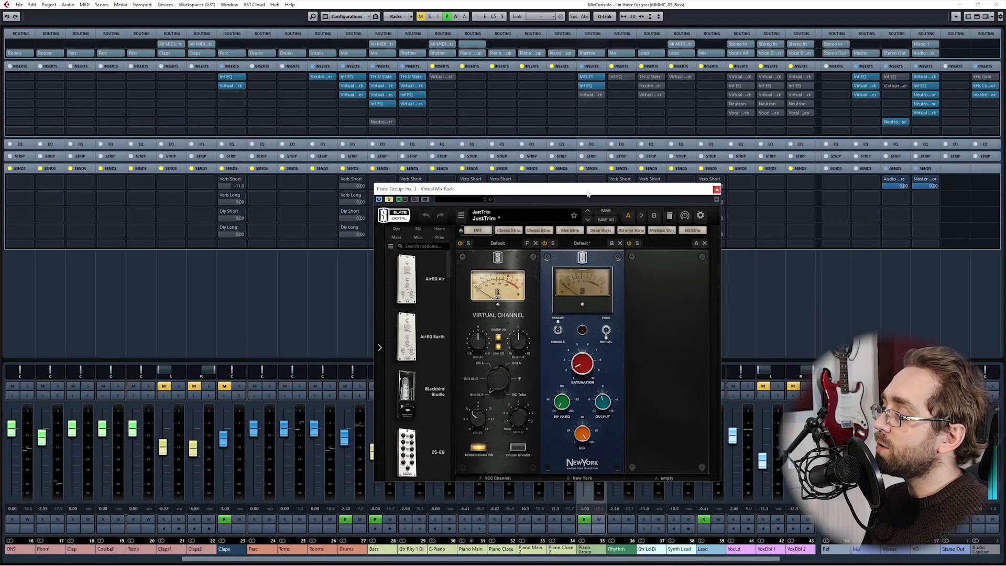
{"action": "left_click_drag", "start_coordinate": [587, 194], "coordinate": [428, 78]}
{"action": "left_click", "coordinate": [594, 310]}
{"action": "key", "text": "s"}
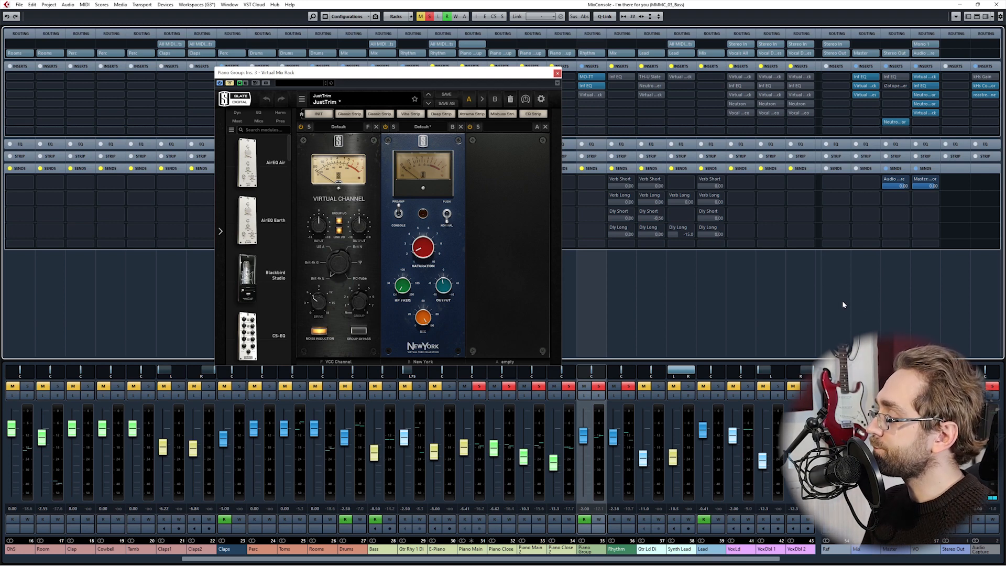
{"action": "left_click", "coordinate": [917, 310]}
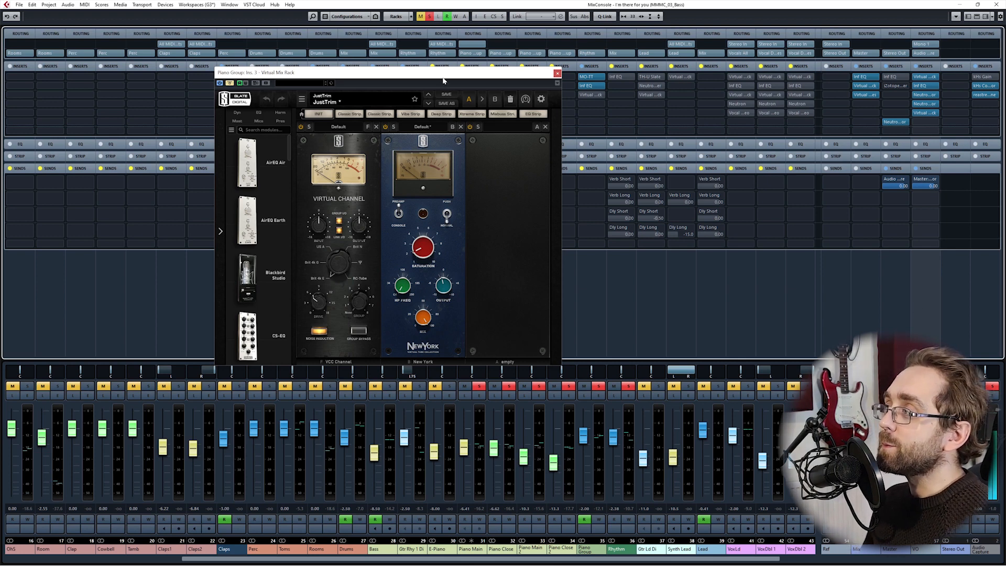
{"action": "left_click_drag", "start_coordinate": [442, 81], "coordinate": [458, 87]}
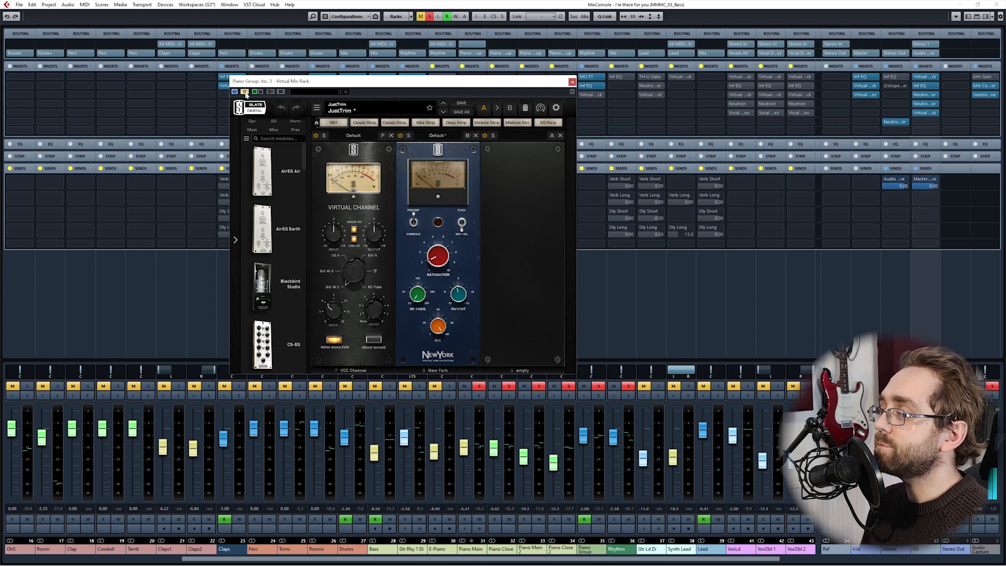
Play the soloed Piano Group, compare it with Virtual Mix Rack bypassed and active, and leave the plug-in active
{"action": "key", "text": "space"}
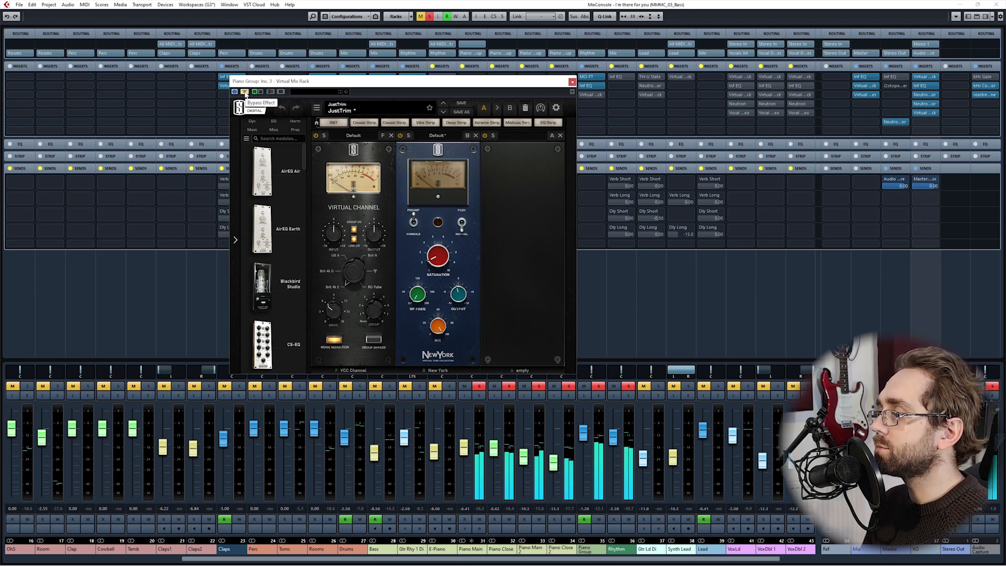
{"action": "left_click", "coordinate": [245, 92]}
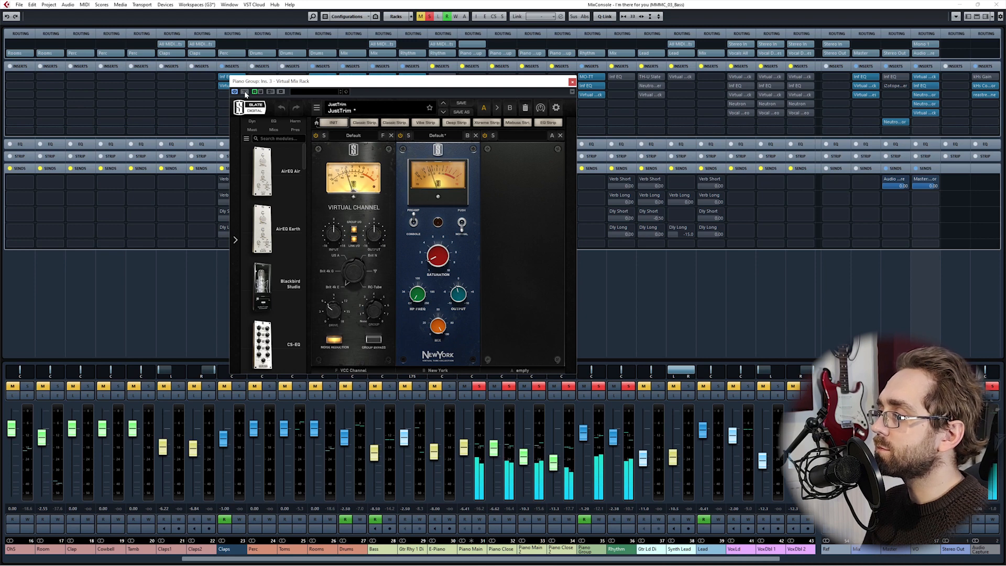
{"action": "left_click", "coordinate": [245, 92]}
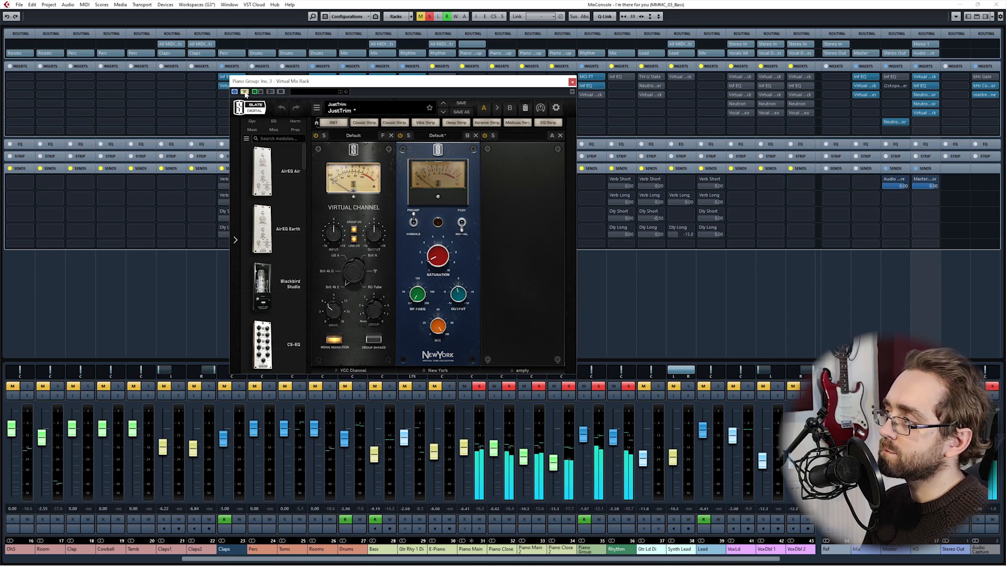
{"action": "left_click", "coordinate": [245, 92]}
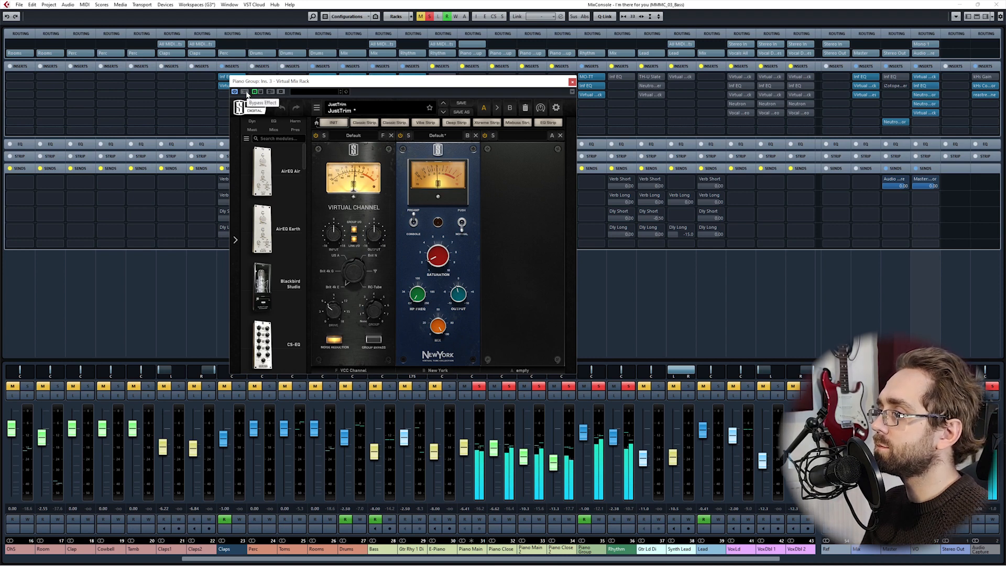
{"action": "left_click", "coordinate": [245, 92]}
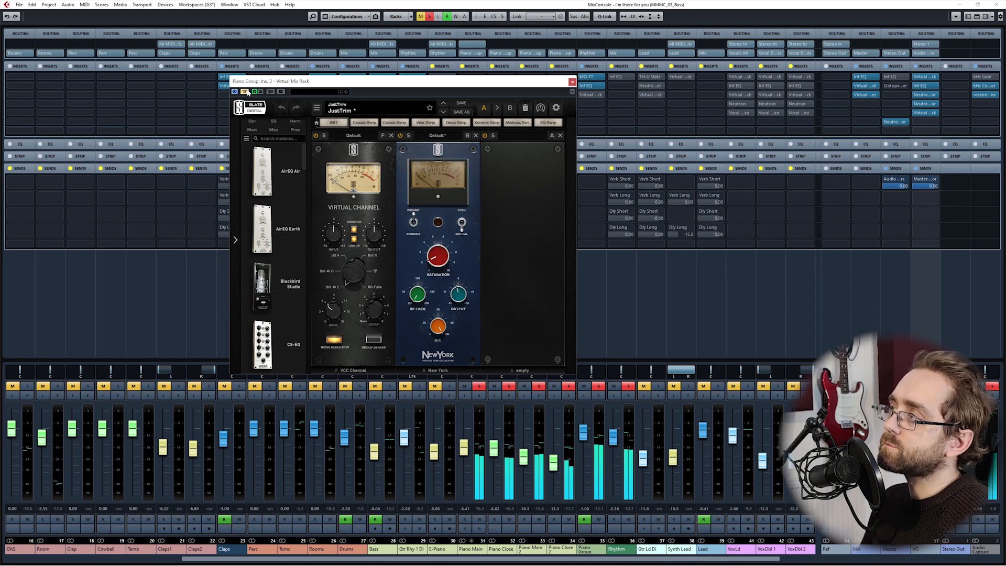
{"action": "left_click", "coordinate": [246, 91]}
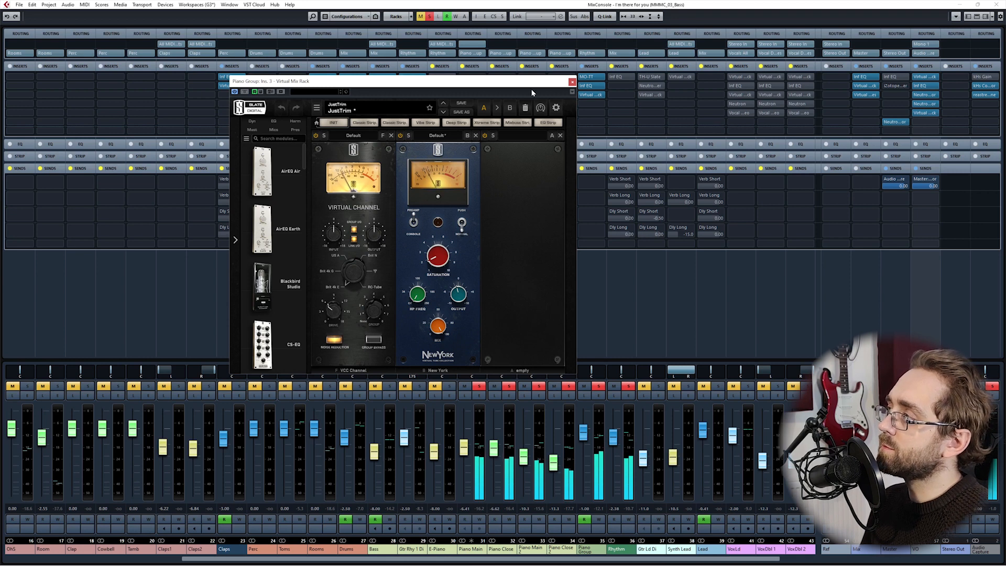
{"action": "left_click_drag", "start_coordinate": [532, 92], "coordinate": [544, 109]}
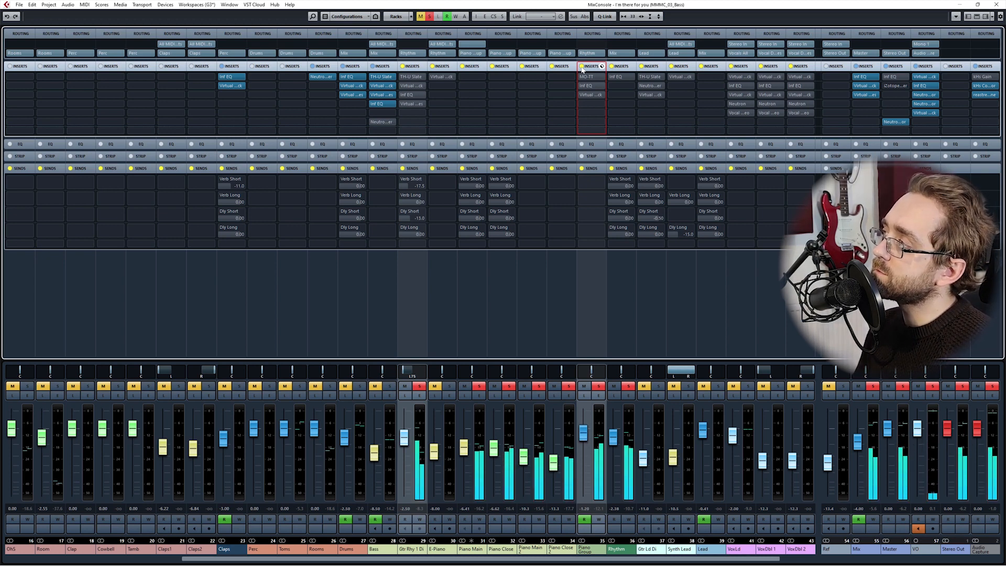
Reactivate the bypassed insert chains of the Piano Group and Gtr Rhy 1 DI channels together, then select the Rhythm channel
{"action": "left_click", "coordinate": [582, 67], "text": "alt+shift"}
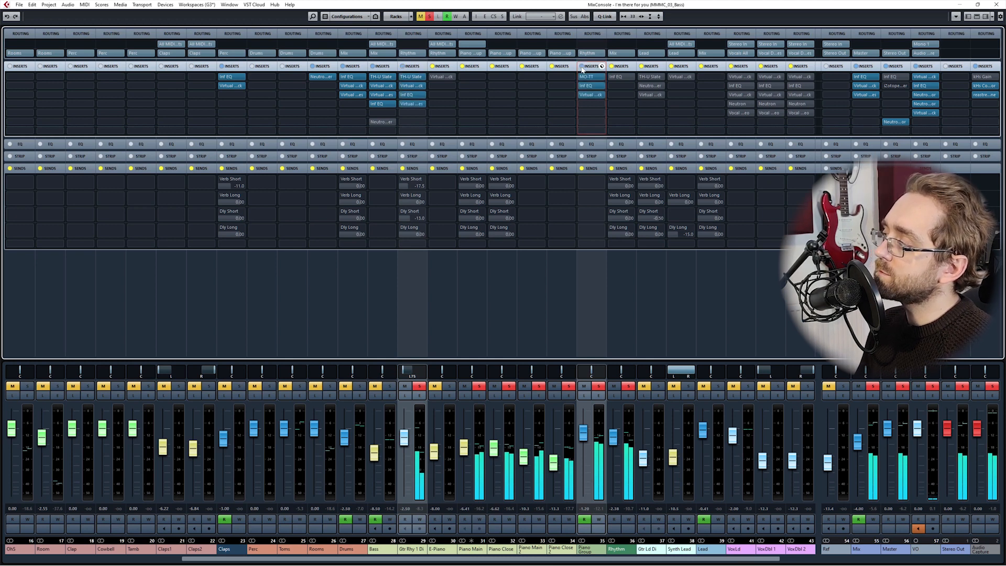
{"action": "left_click", "coordinate": [620, 329]}
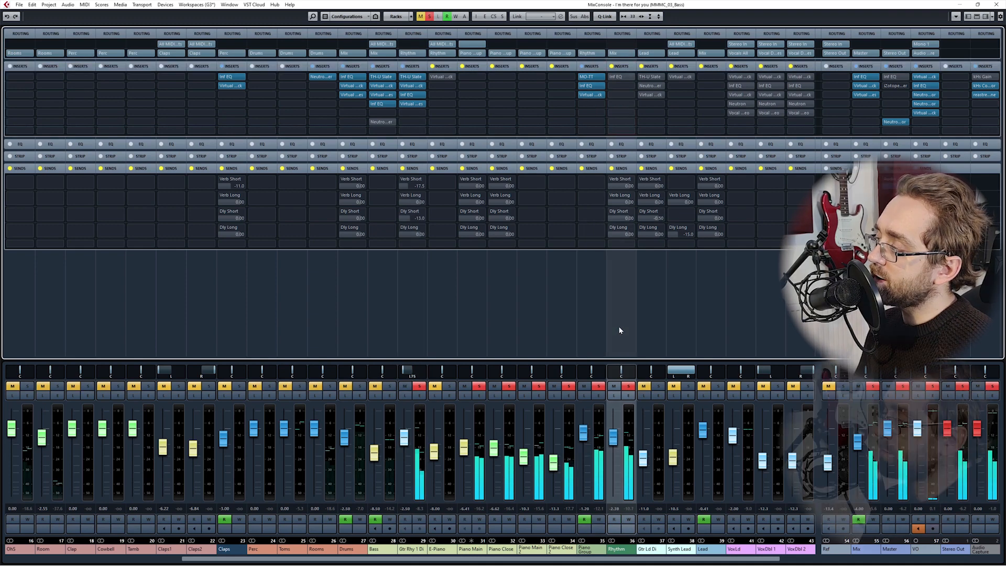